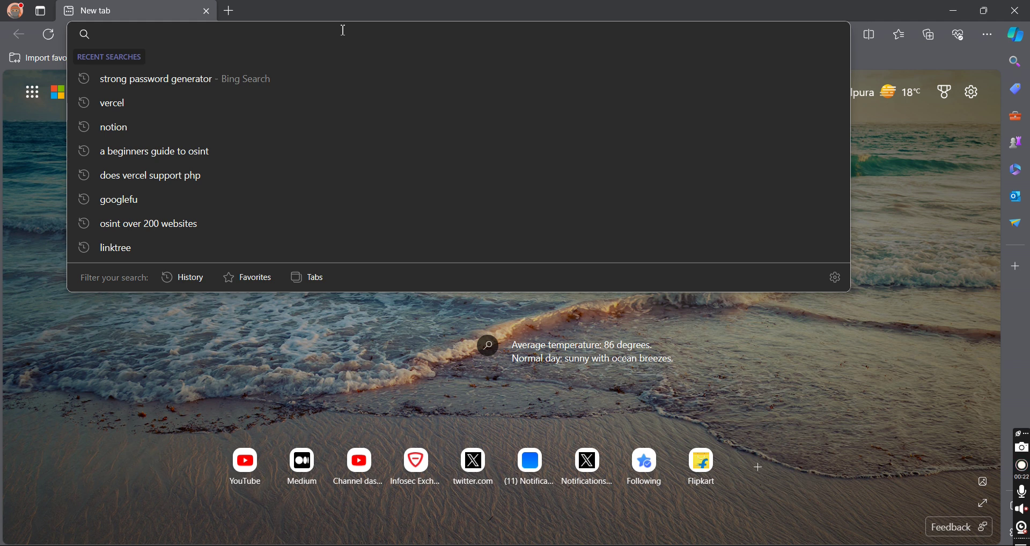
# - Search the web for "vortimo osint tool"
pyautogui.write('vor')
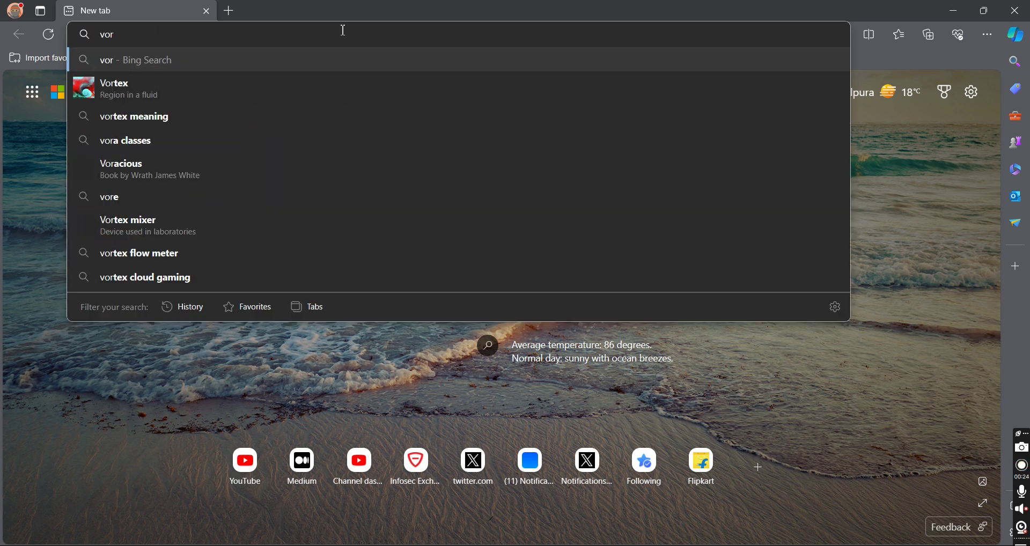
pyautogui.write('timo osint tool')
pyautogui.press('Return')
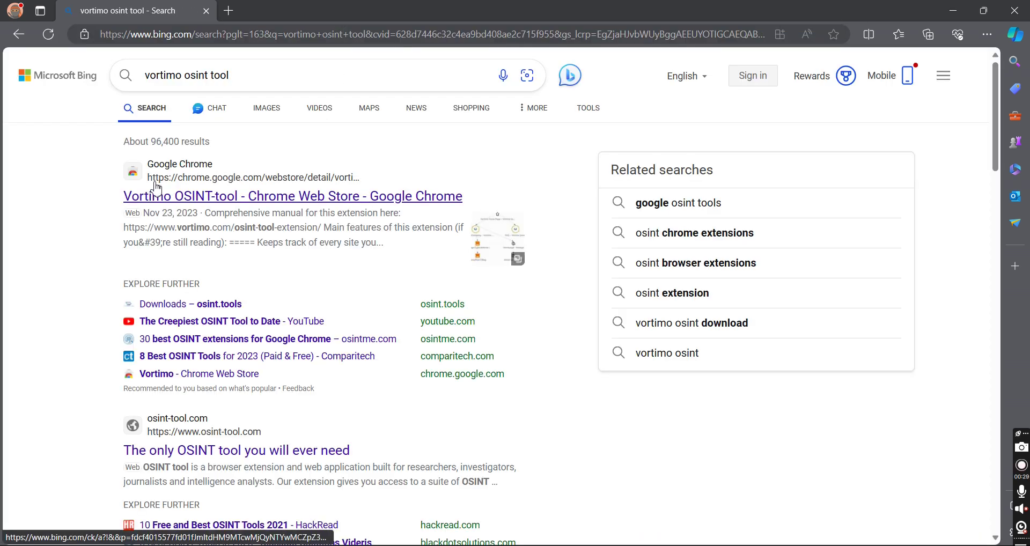
# - Open the osint-tool.com and Chrome Web Store results in separate new tabs, and bring the osint-tool.com page to the front
pyautogui.rightClick(183, 459)
pyautogui.click(253, 236)
pyautogui.rightClick(226, 201)
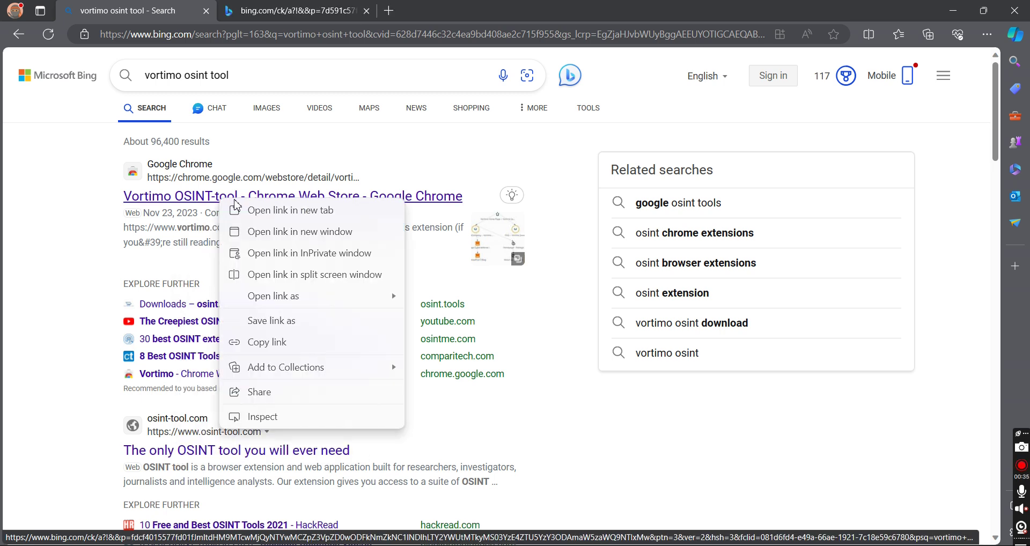
pyautogui.click(250, 210)
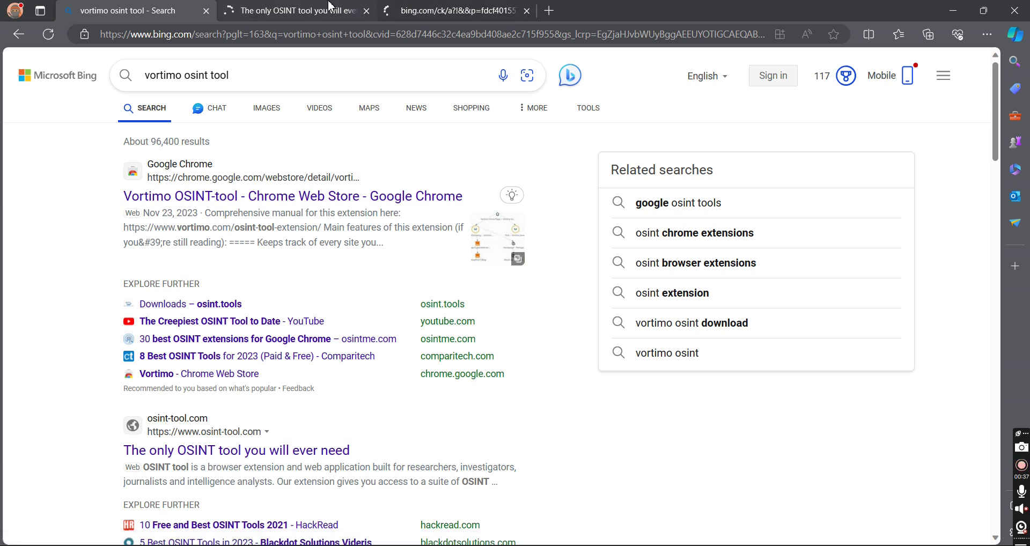
pyautogui.click(328, 6)
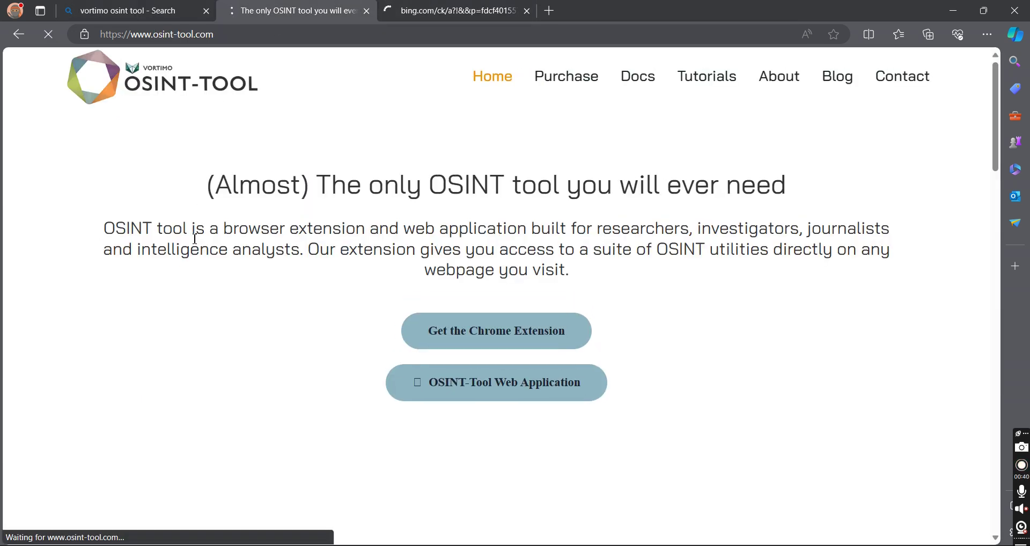
# - Read the homepage headline and look over the introduction down to the first feature section
pyautogui.moveTo(186, 174); pyautogui.dragTo(795, 167)
pyautogui.scroll(-4, 597, 223)
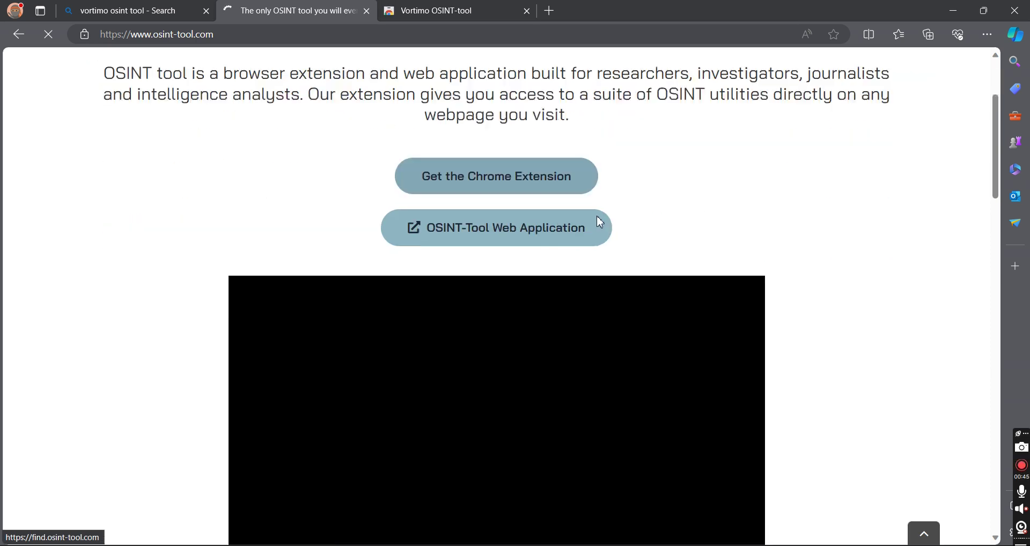
pyautogui.scroll(-8, 636, 212)
pyautogui.scroll(2, 671, 236)
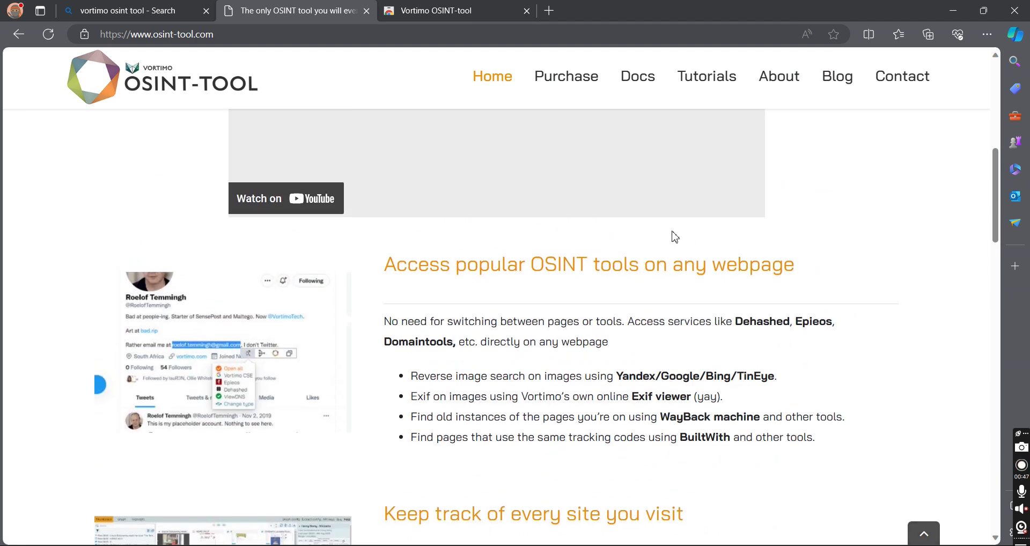
# - Read the "Access popular OSINT tools on any webpage" section, highlighting its heading and the names of the supported services
pyautogui.moveTo(390, 271); pyautogui.dragTo(797, 285)
pyautogui.click(412, 325)
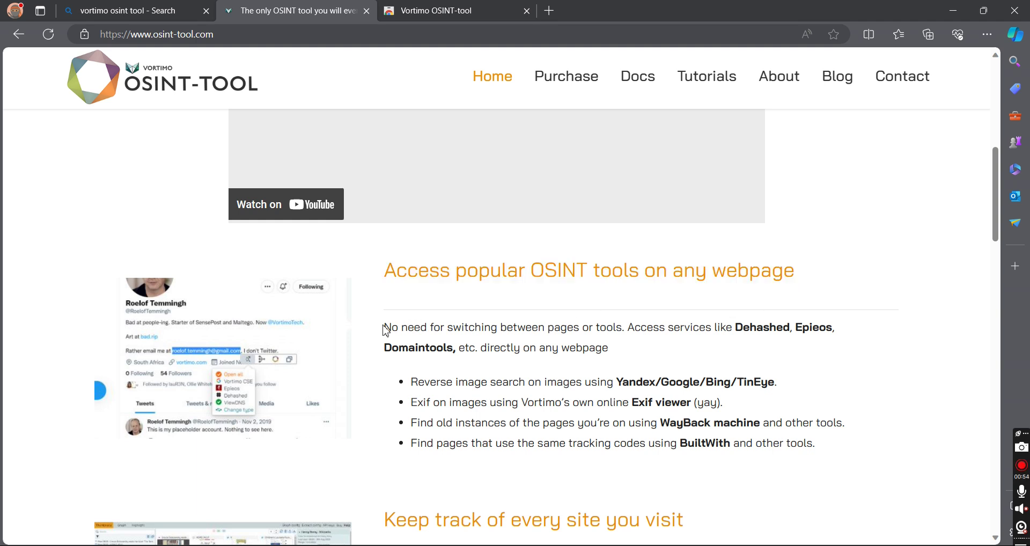
pyautogui.moveTo(384, 327); pyautogui.dragTo(474, 328)
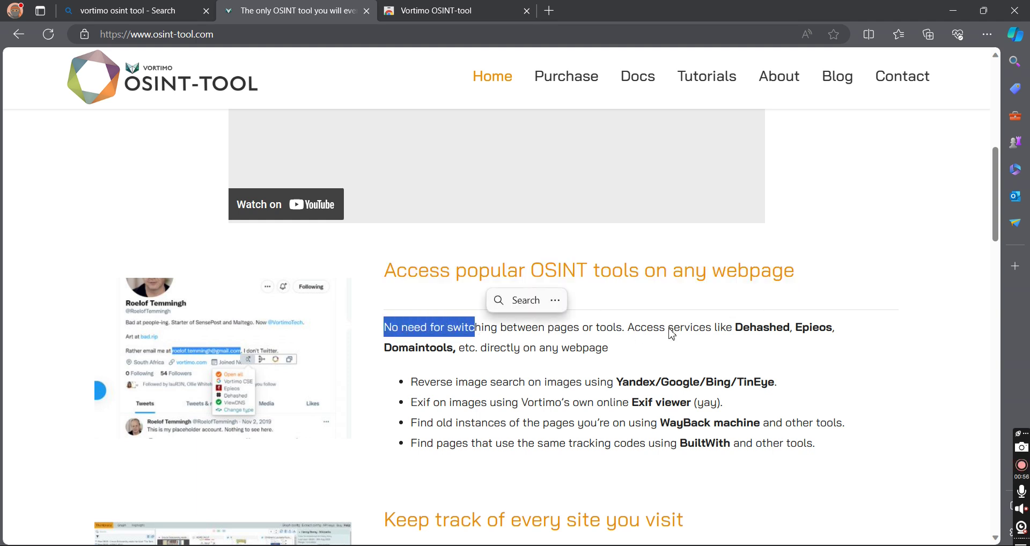
pyautogui.doubleClick(700, 327)
pyautogui.doubleClick(762, 327)
pyautogui.doubleClick(812, 327)
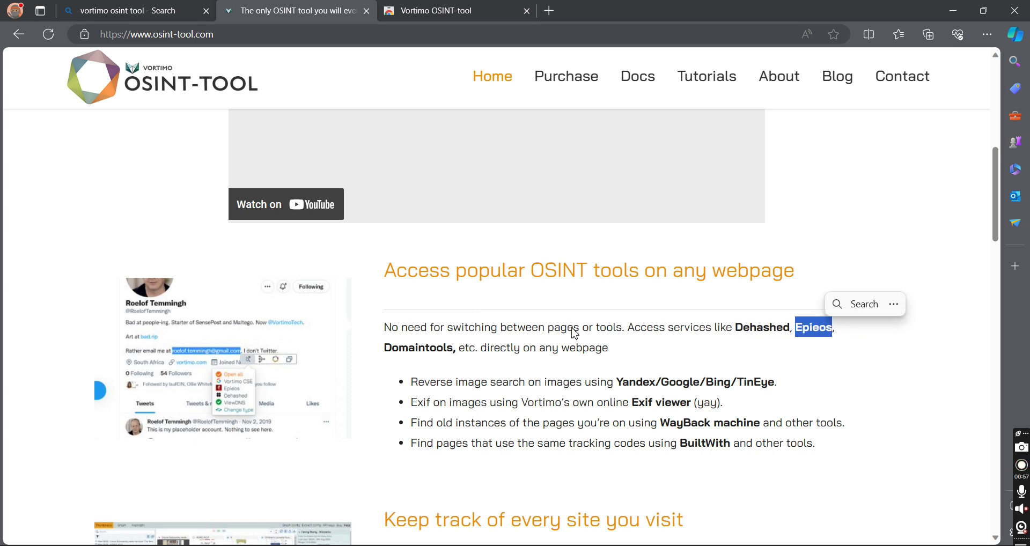
pyautogui.doubleClick(422, 347)
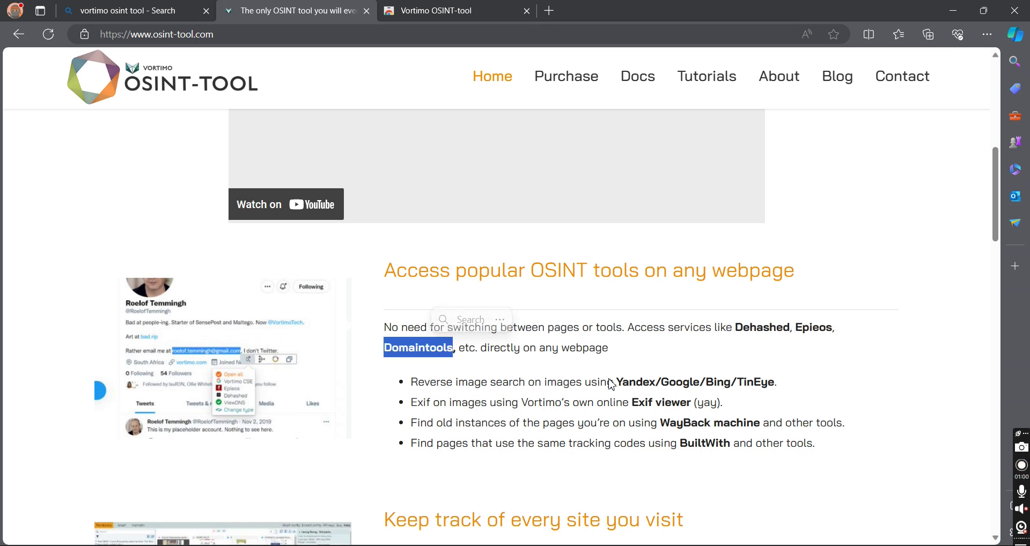
pyautogui.click(637, 384)
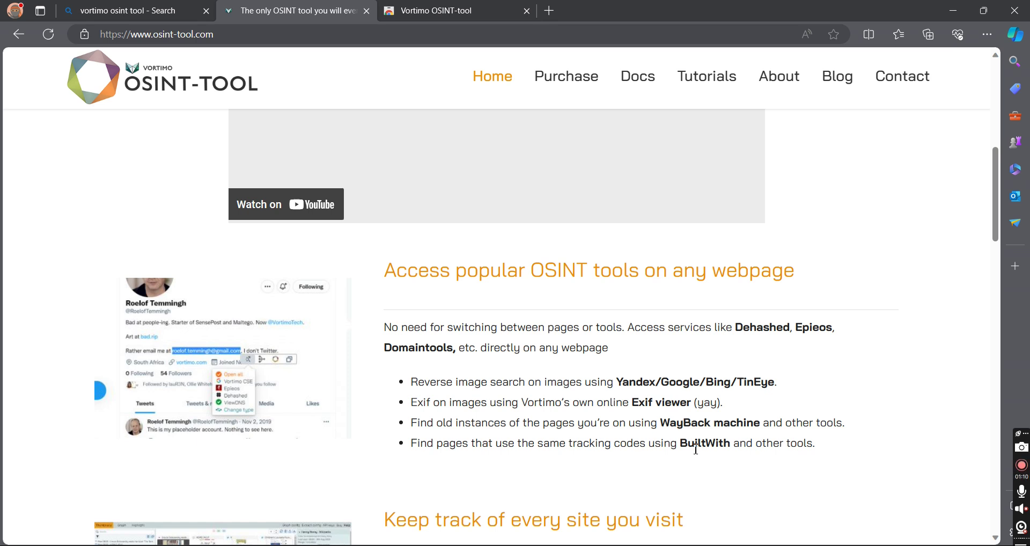
# - Read the "Keep track of every site you visit" section, highlighting its heading and the points on saving pages and capturing the screen
pyautogui.scroll(-4, 696, 448)
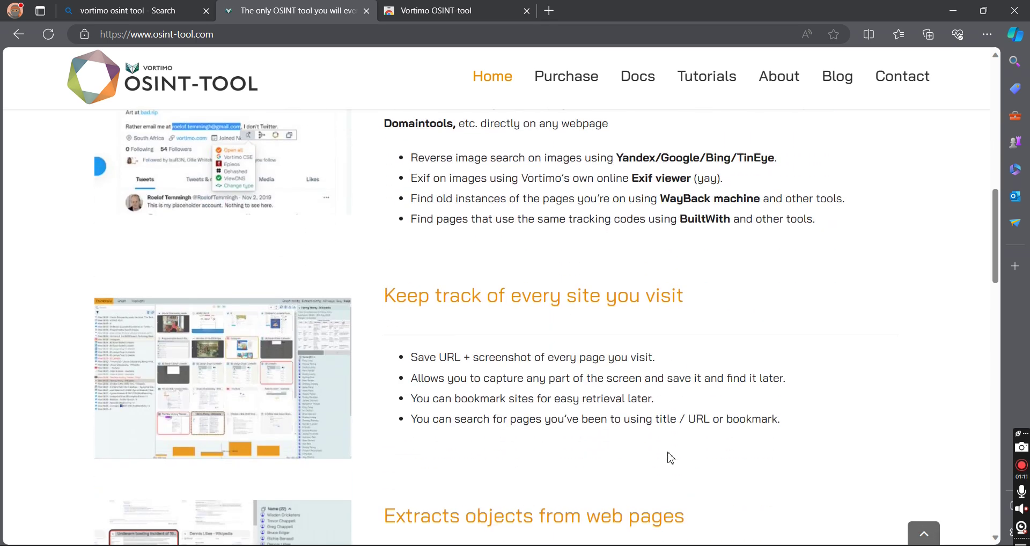
pyautogui.moveTo(370, 290); pyautogui.dragTo(708, 292)
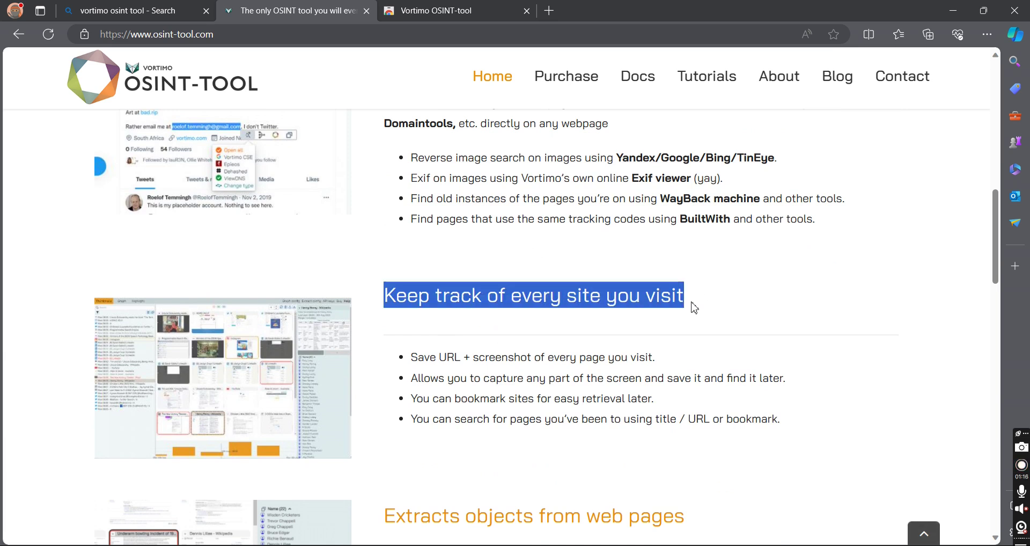
pyautogui.click(695, 308)
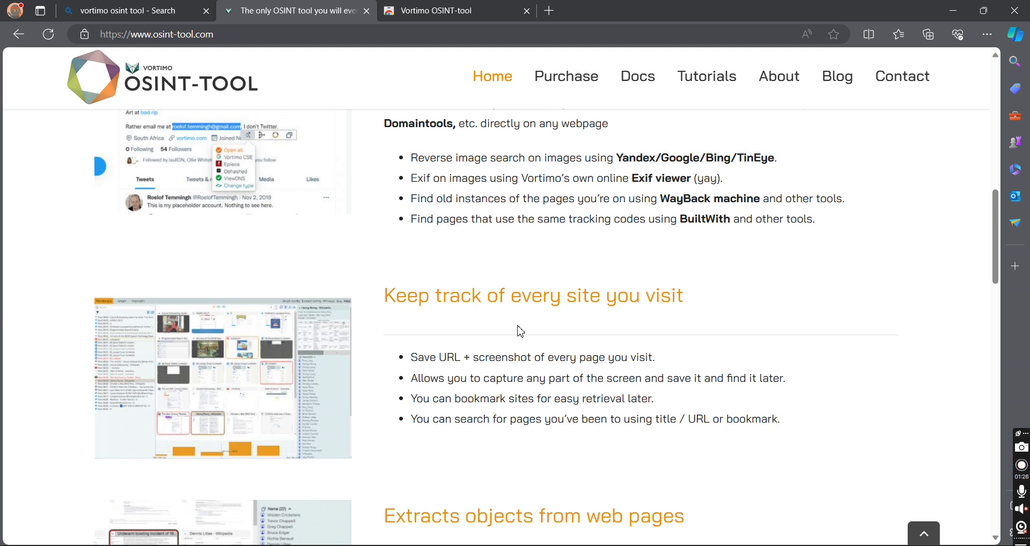
pyautogui.moveTo(410, 356); pyautogui.dragTo(685, 355)
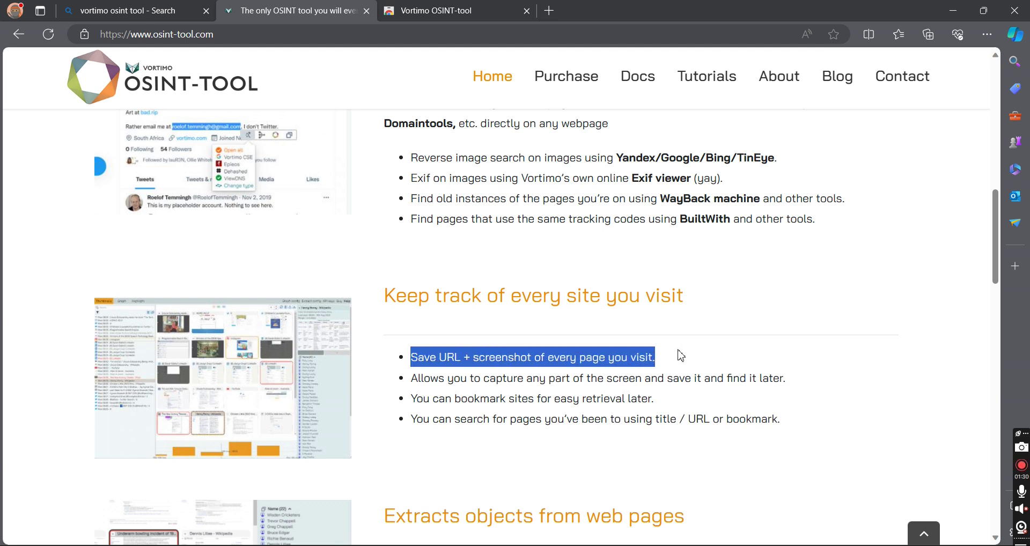
pyautogui.click(674, 358)
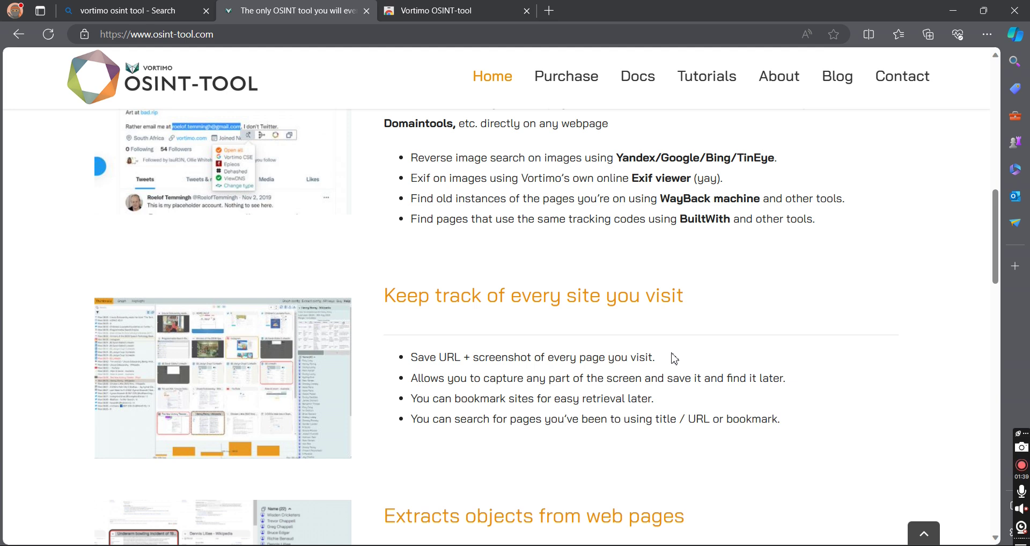
pyautogui.moveTo(410, 379); pyautogui.dragTo(786, 374)
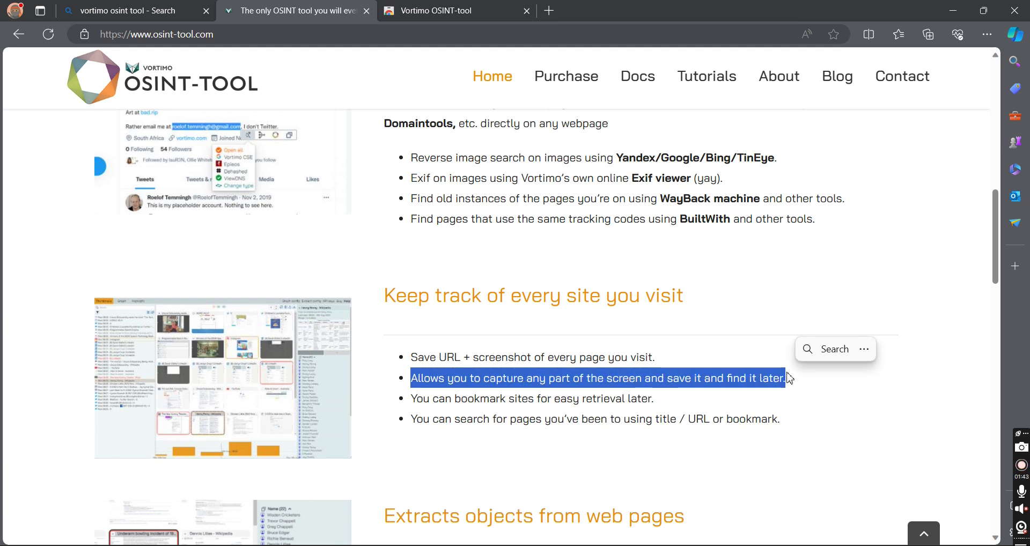
pyautogui.click(665, 408)
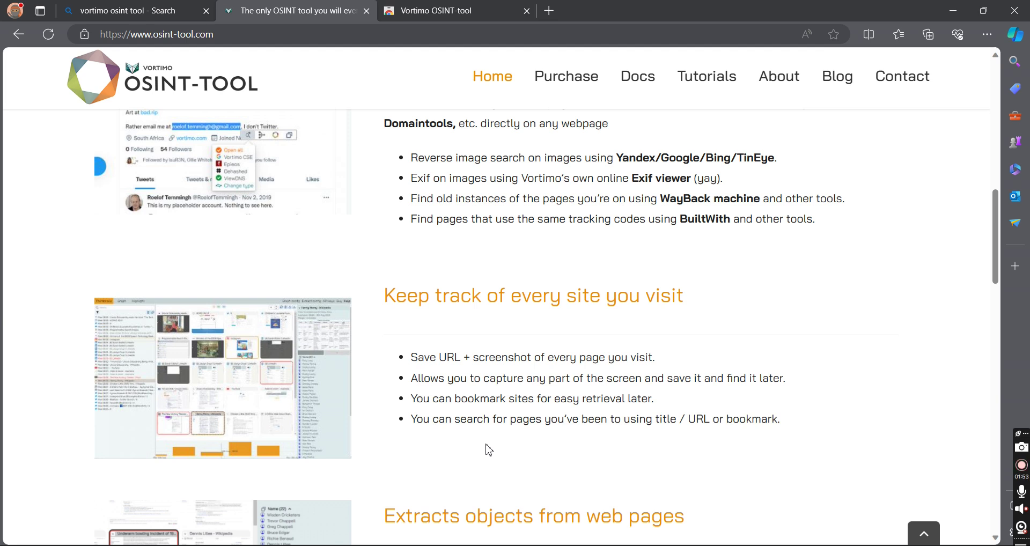
# - Read the "Extracts objects from web pages" section, highlighting its heading and the list of extractable object types
pyautogui.scroll(-3, 487, 450)
pyautogui.scroll(-3, 468, 386)
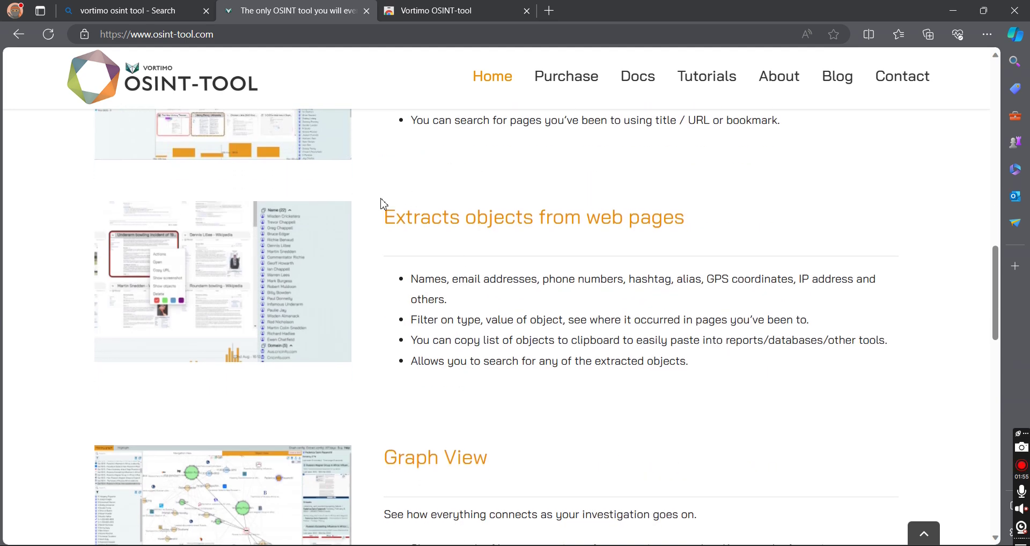
pyautogui.moveTo(381, 207); pyautogui.dragTo(690, 219)
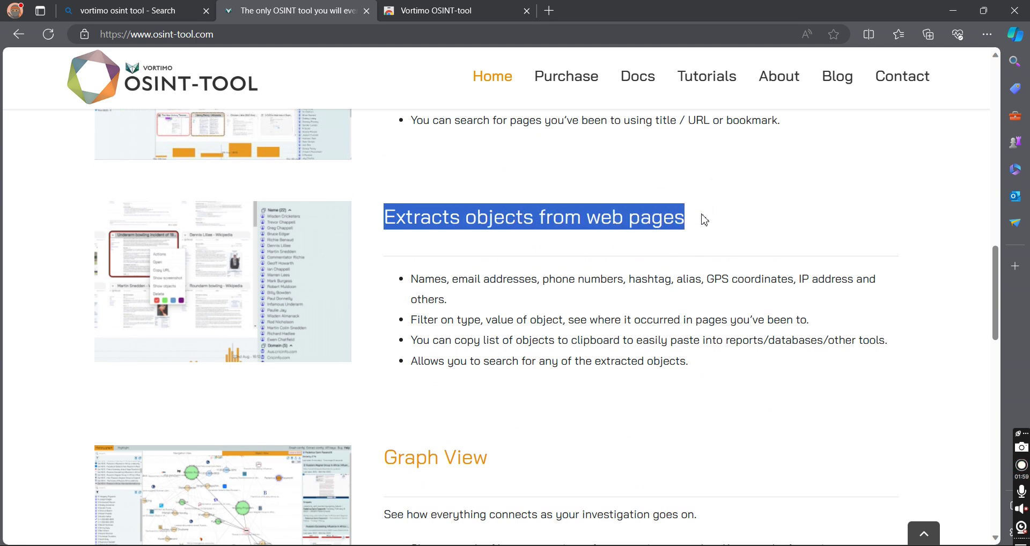
pyautogui.click(702, 220)
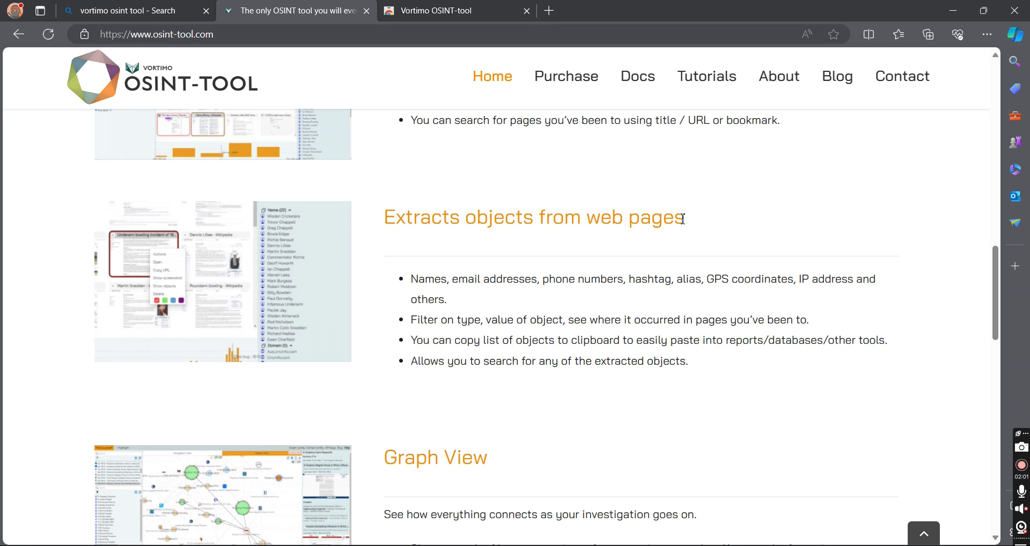
pyautogui.moveTo(412, 280); pyautogui.dragTo(490, 299)
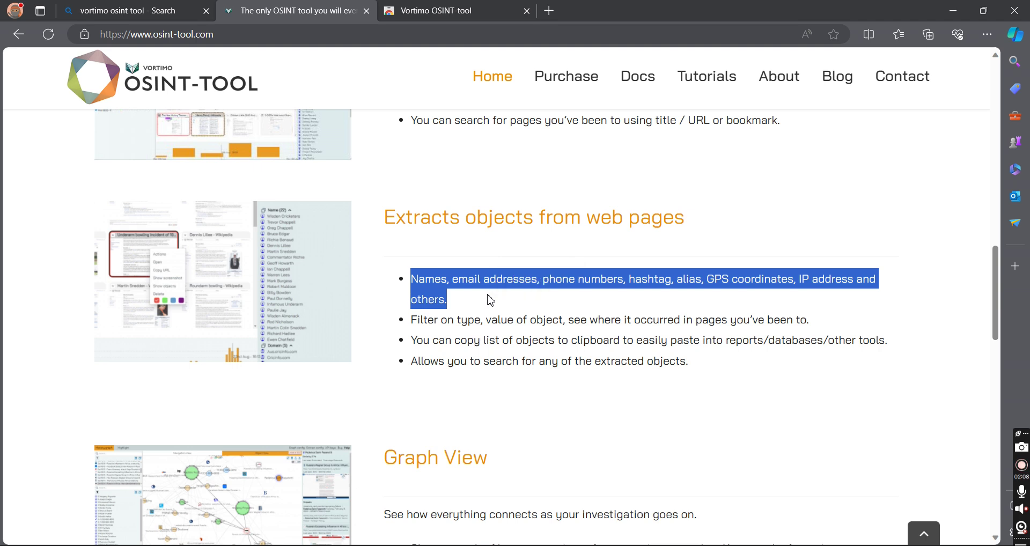
pyautogui.click(490, 299)
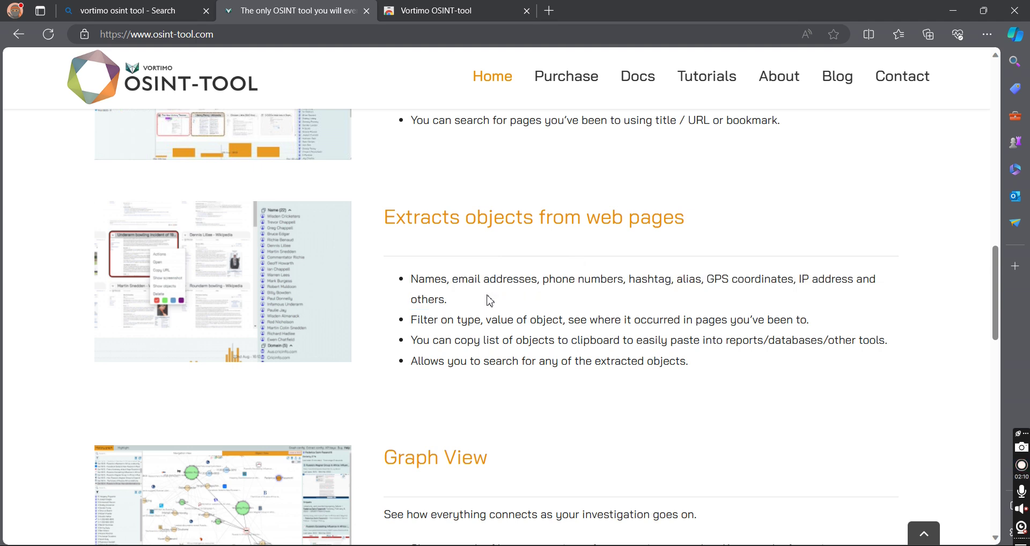
# - Search for "timeof indi" in a new tab and open the Times of India website from the results
pyautogui.click(549, 11)
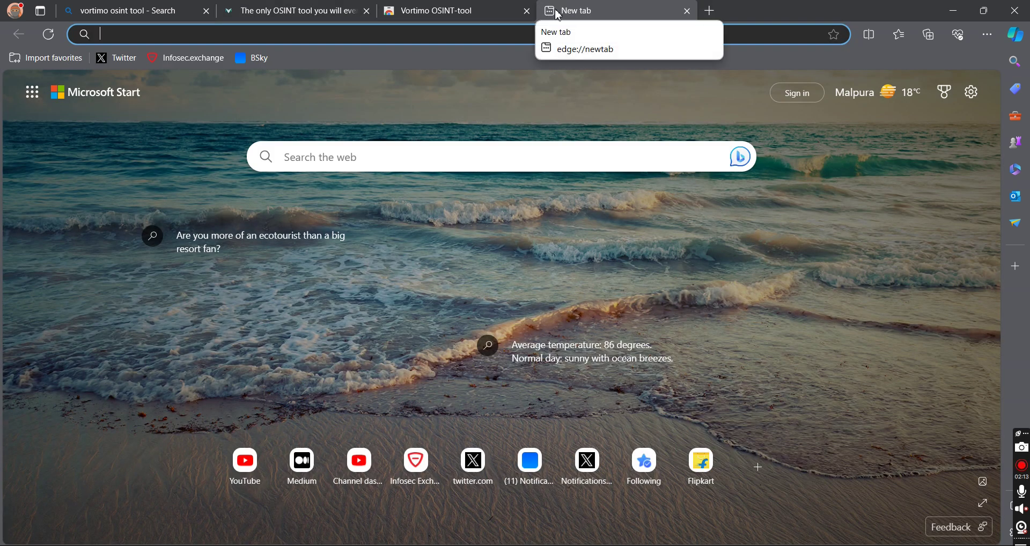
pyautogui.write('timeof')
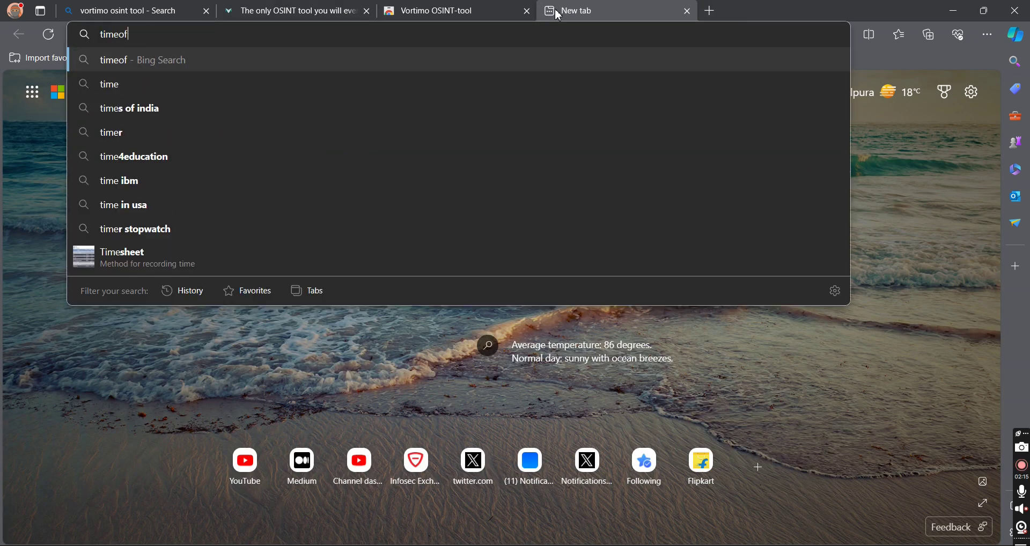
pyautogui.write(' indi')
pyautogui.press('Return')
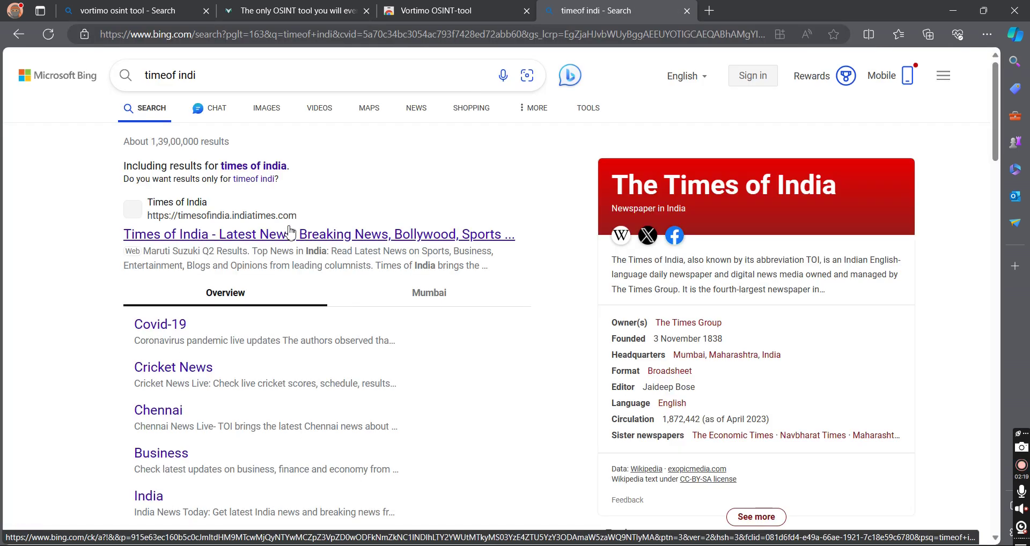
pyautogui.click(294, 234)
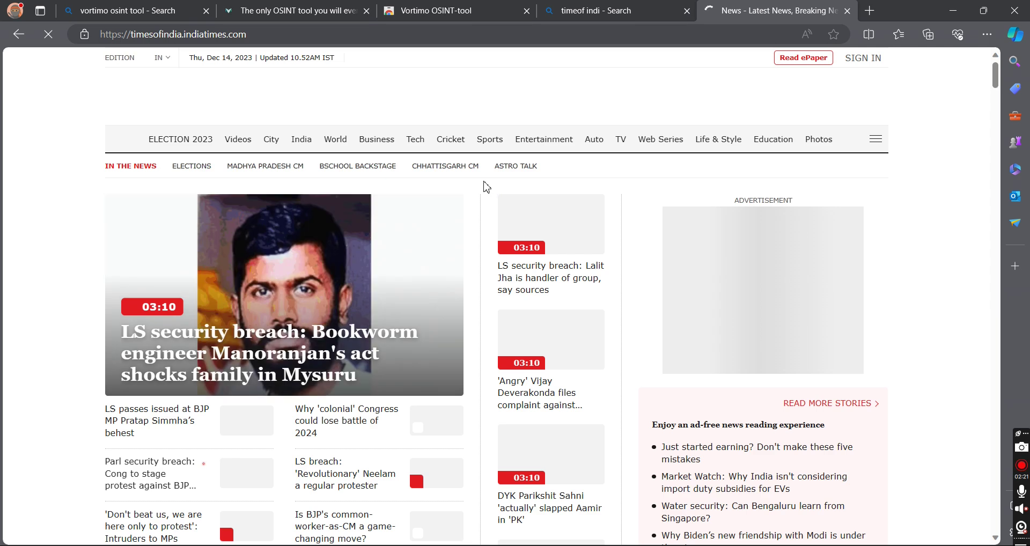
# - Look through the Times of India homepage down to its footer as an example of a content-rich page
pyautogui.scroll(-4, 405, 228)
pyautogui.scroll(-10, 883, 161)
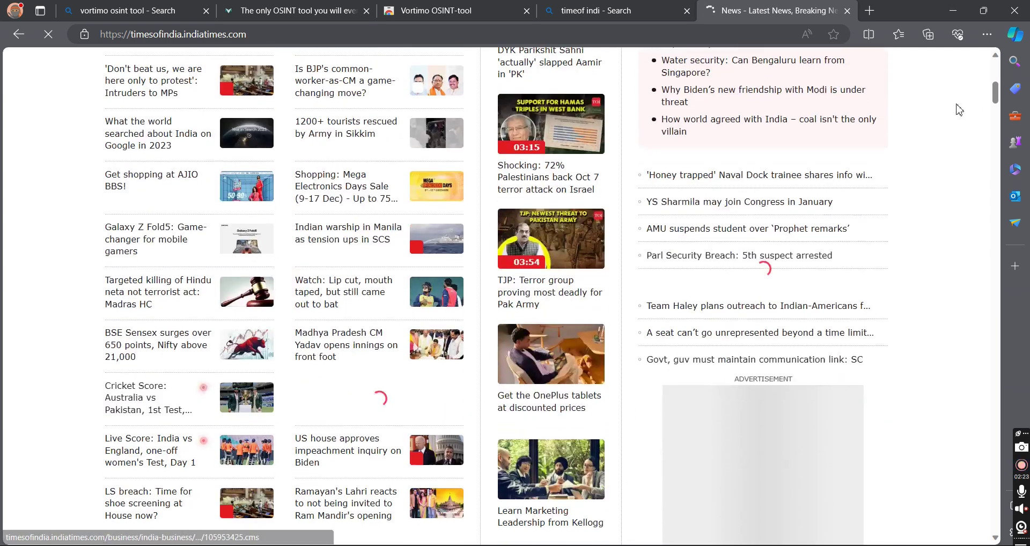
pyautogui.scroll(-15, 978, 243)
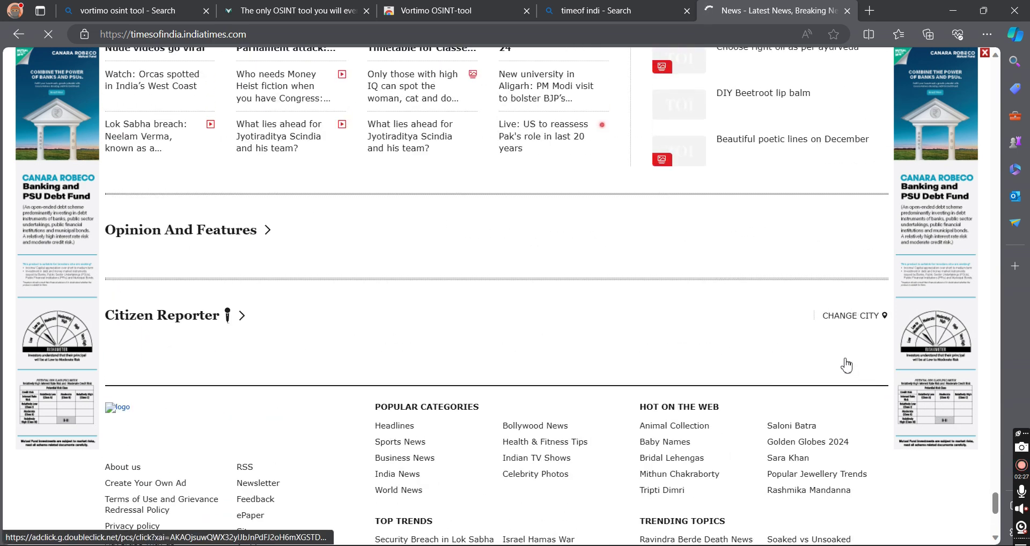
pyautogui.scroll(-8, 868, 365)
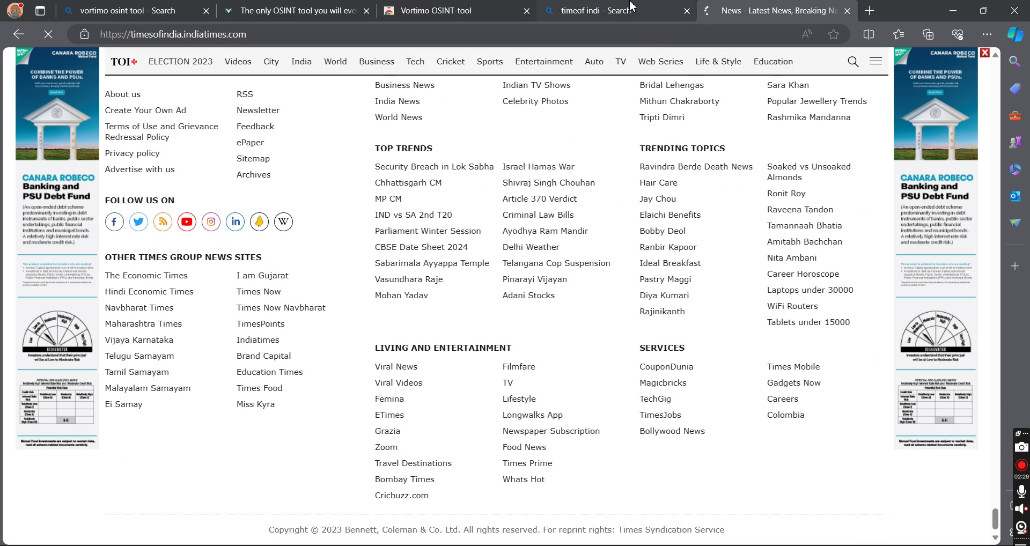
# - Close the Times of India search and news tabs and return to the list of extractable object types on osint-tool.com
pyautogui.click(628, 8)
pyautogui.click(480, 6)
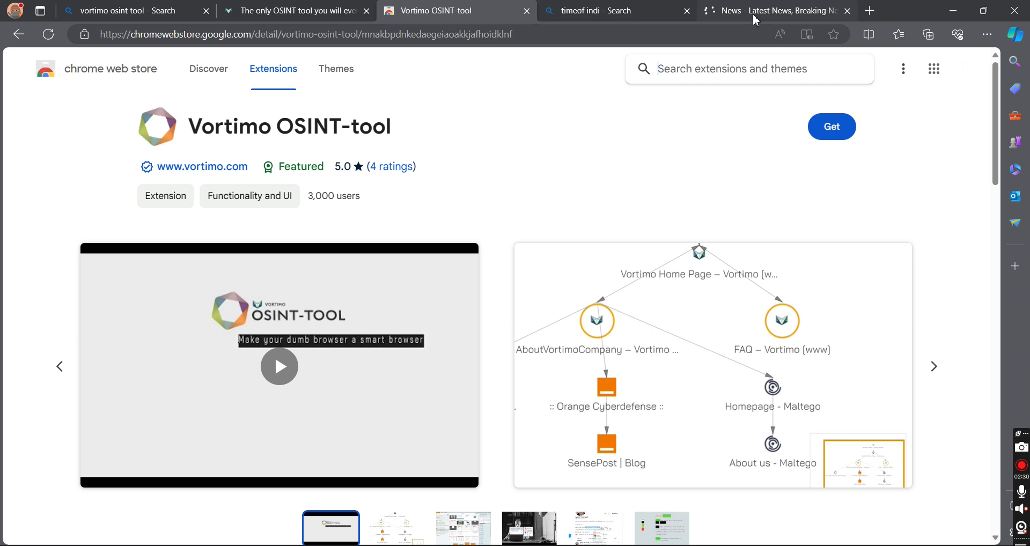
pyautogui.click(686, 11)
pyautogui.click(299, 9)
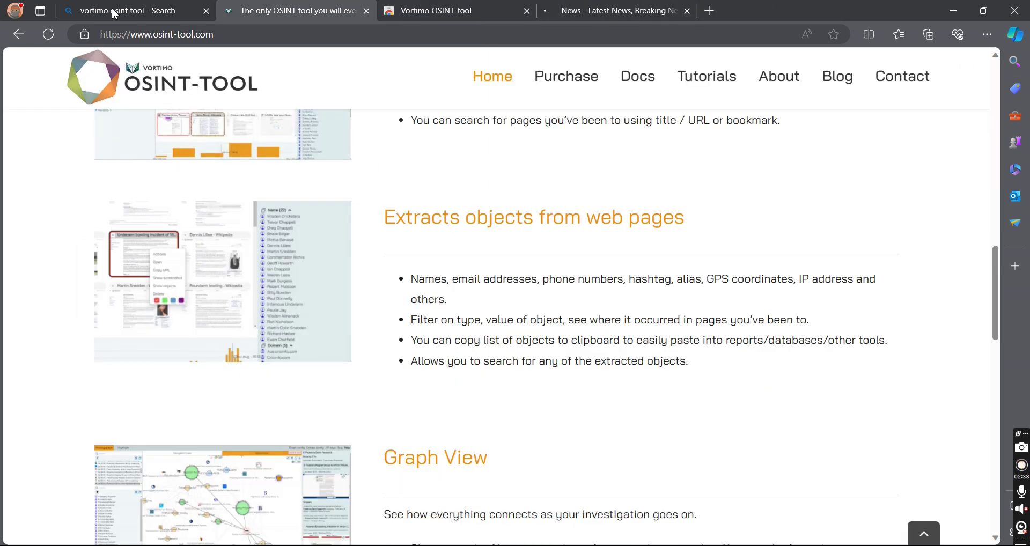
pyautogui.click(127, 8)
pyautogui.click(331, 16)
pyautogui.moveTo(409, 278); pyautogui.dragTo(476, 303)
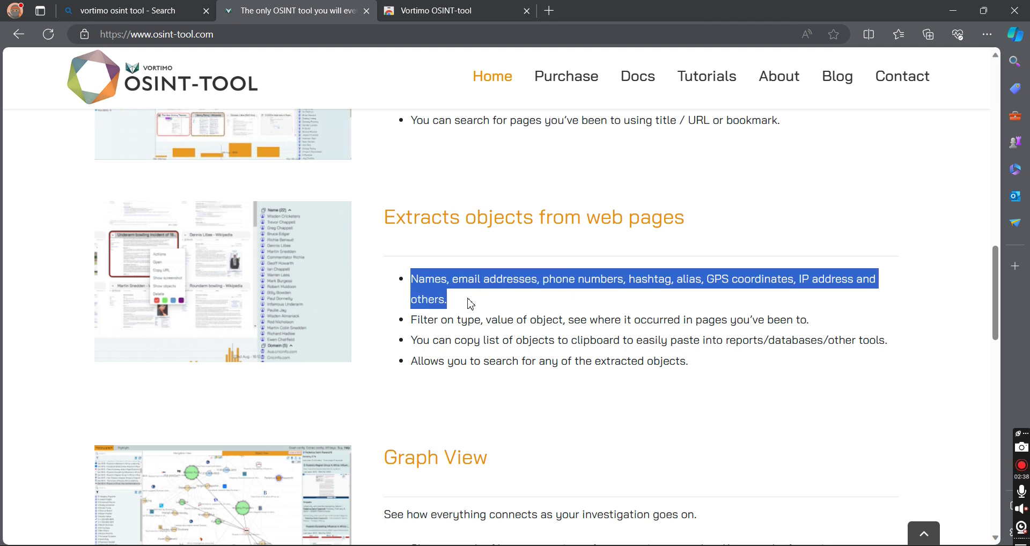
pyautogui.click(474, 305)
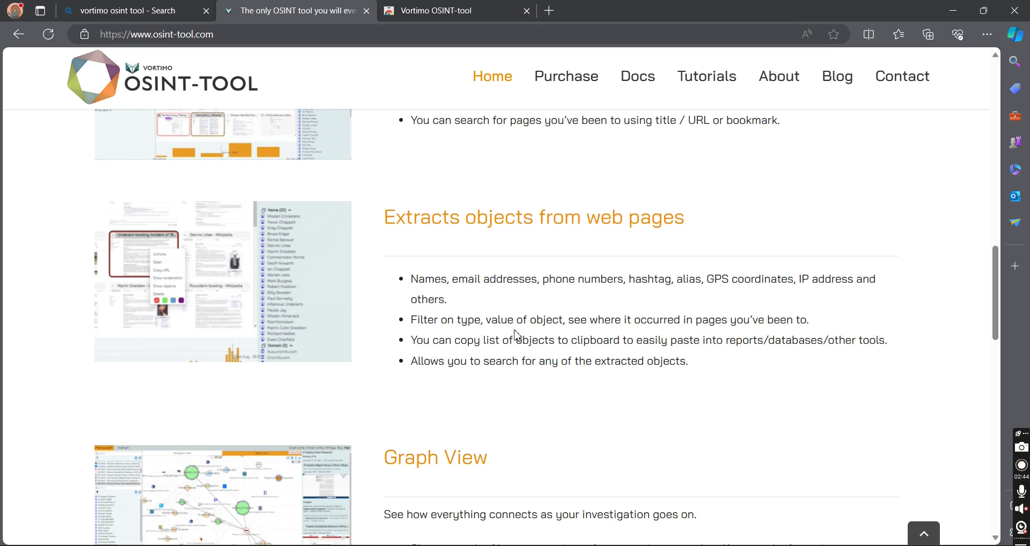
# - Read the "Graph View" section, highlighting its heading
pyautogui.scroll(-3, 515, 335)
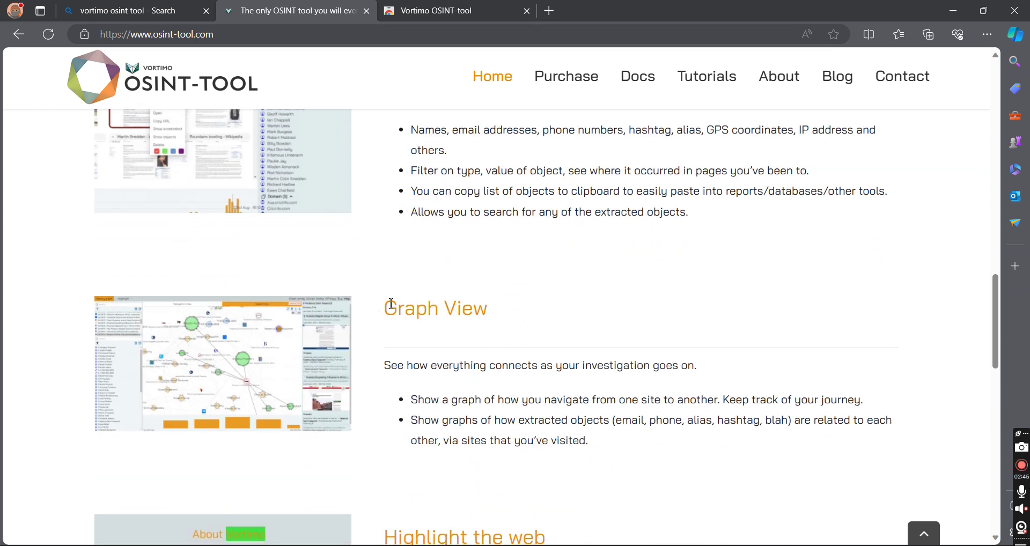
pyautogui.moveTo(384, 303); pyautogui.dragTo(553, 309)
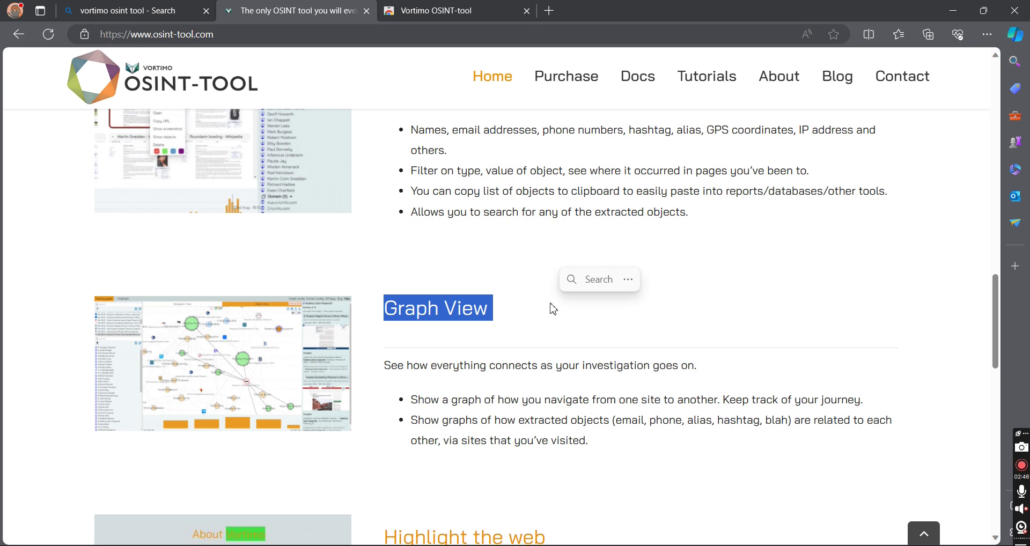
pyautogui.click(503, 355)
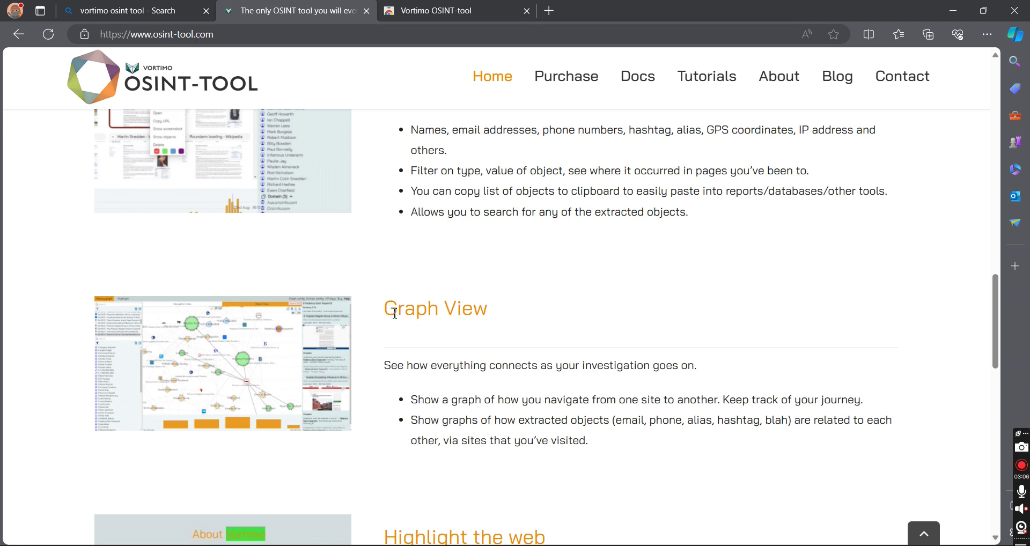
pyautogui.moveTo(391, 307); pyautogui.dragTo(515, 315)
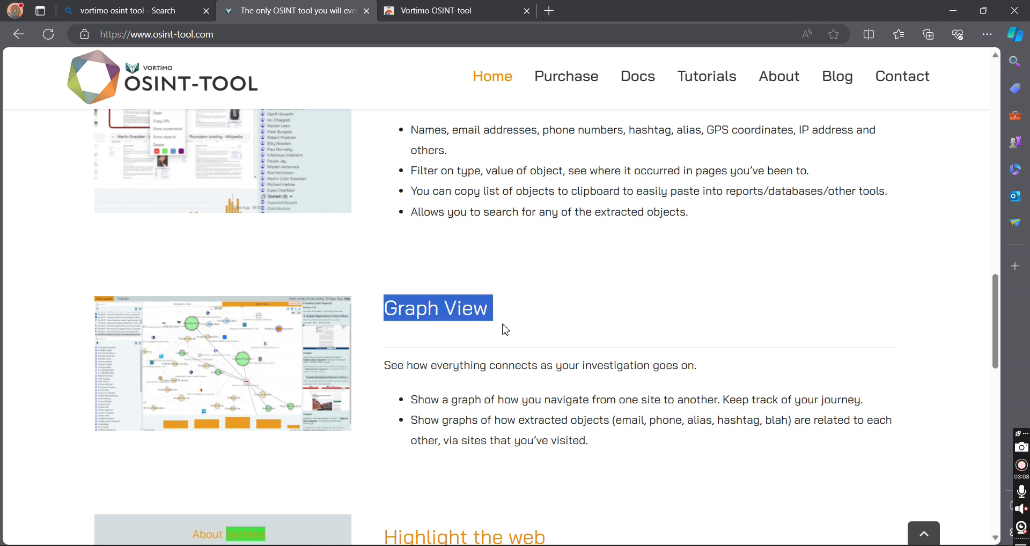
pyautogui.click(474, 366)
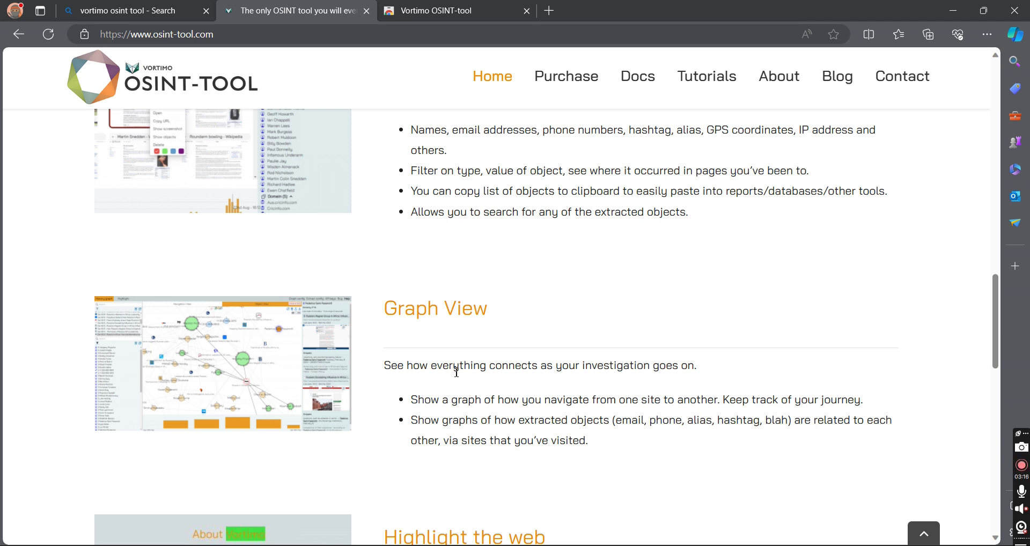
# - Read the "Highlight the web" section, highlighting its heading, and look over the user testimonials below it
pyautogui.scroll(-5, 456, 371)
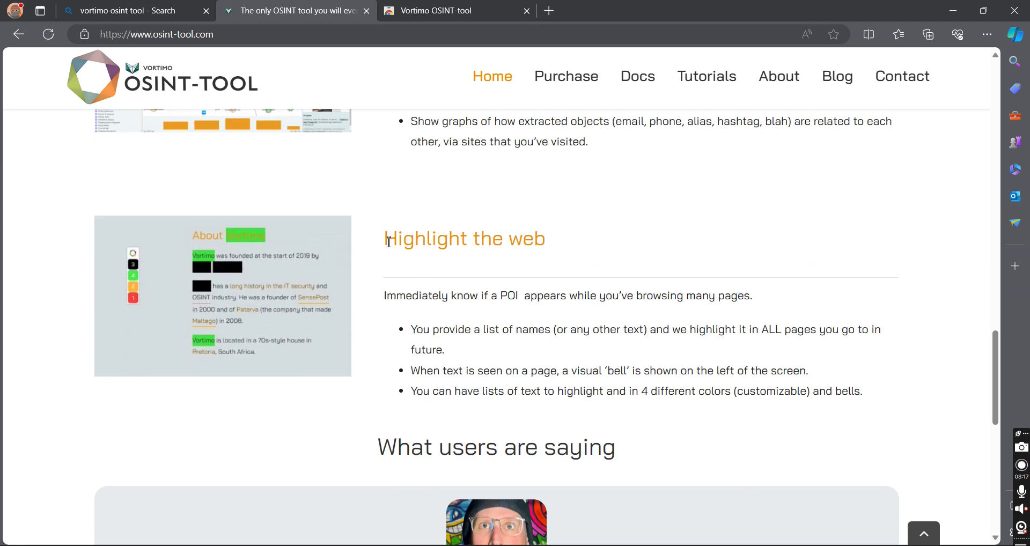
pyautogui.moveTo(389, 242); pyautogui.dragTo(597, 253)
pyautogui.click(588, 257)
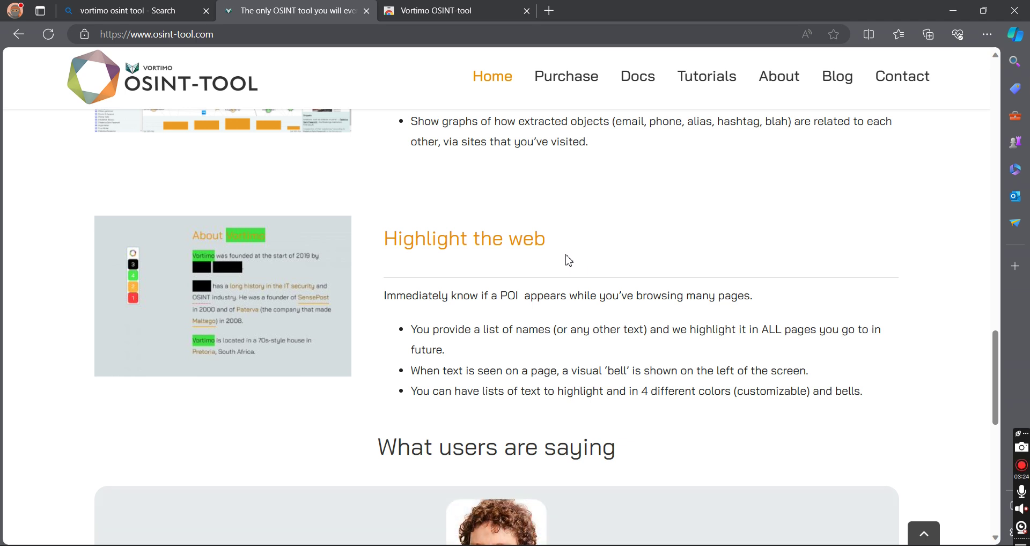
pyautogui.scroll(-6, 568, 261)
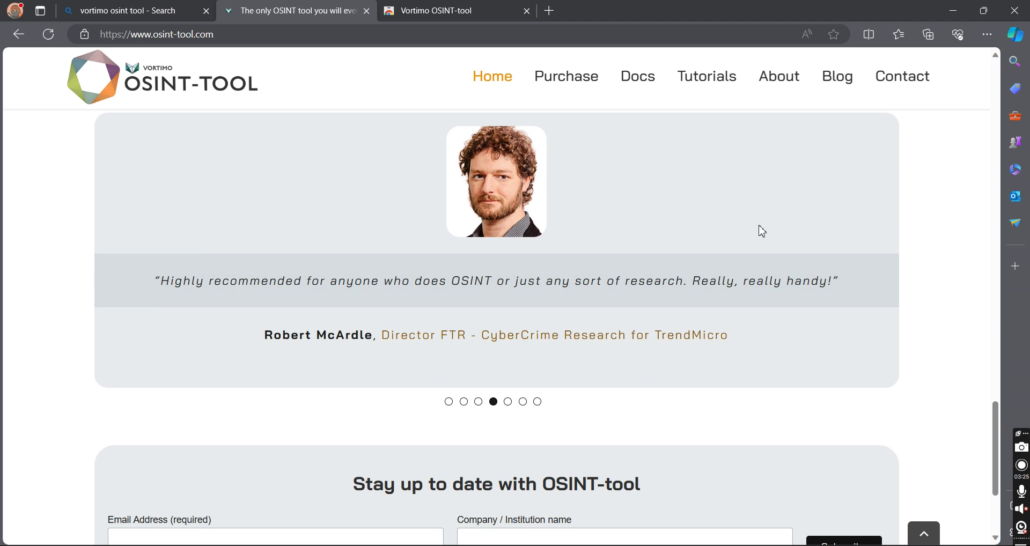
pyautogui.moveTo(993, 429); pyautogui.dragTo(983, 76)
# - Open the Purchase page, review the monthly, yearly and trial plans and the self-service quote, and return to the home page
pyautogui.click(569, 75)
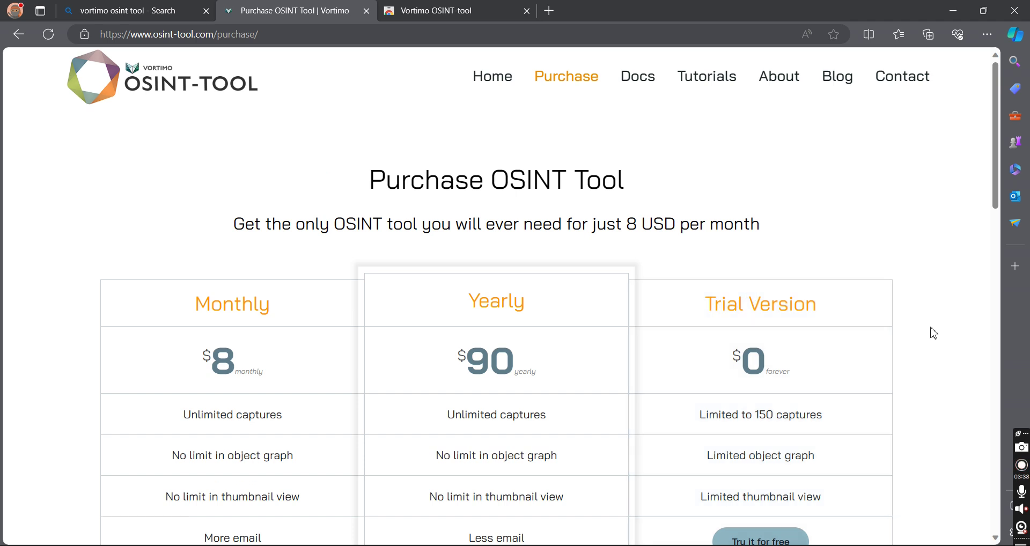
pyautogui.scroll(-2, 931, 330)
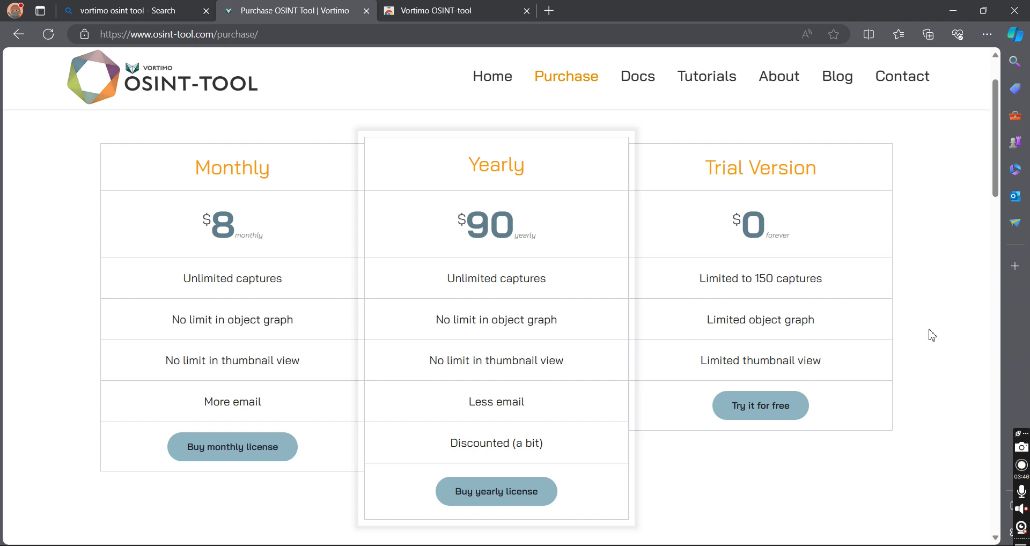
pyautogui.scroll(-7, 931, 335)
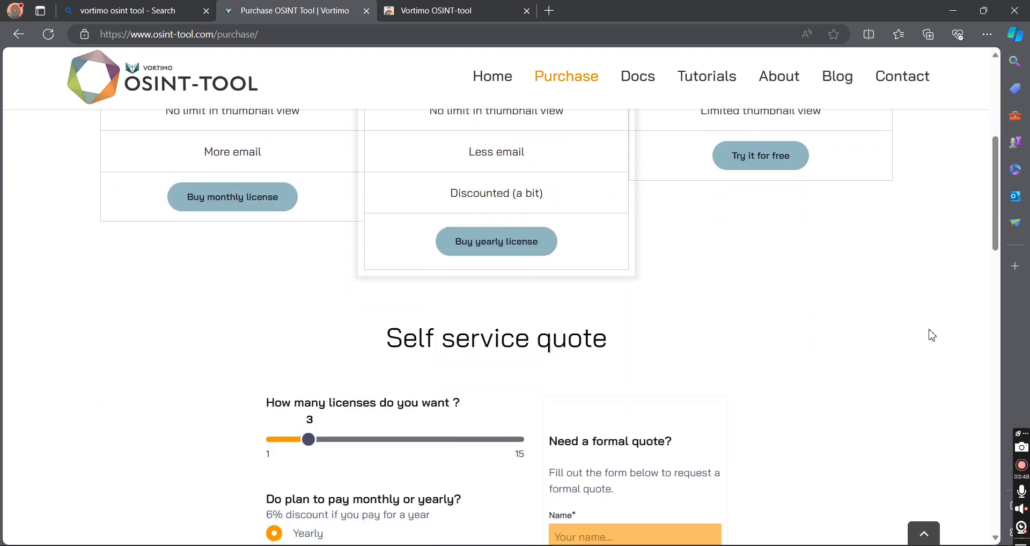
pyautogui.scroll(-3, 932, 335)
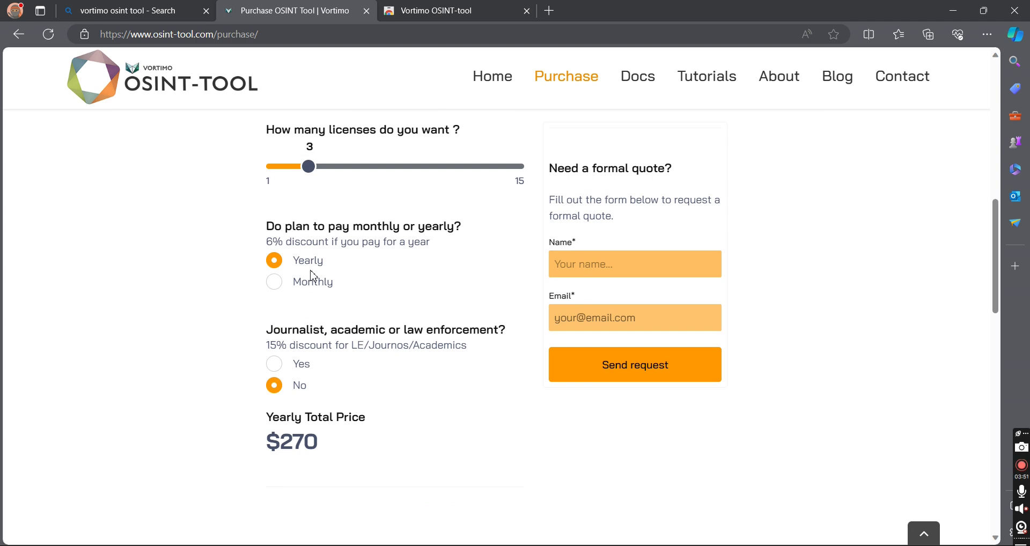
pyautogui.scroll(-4, 855, 361)
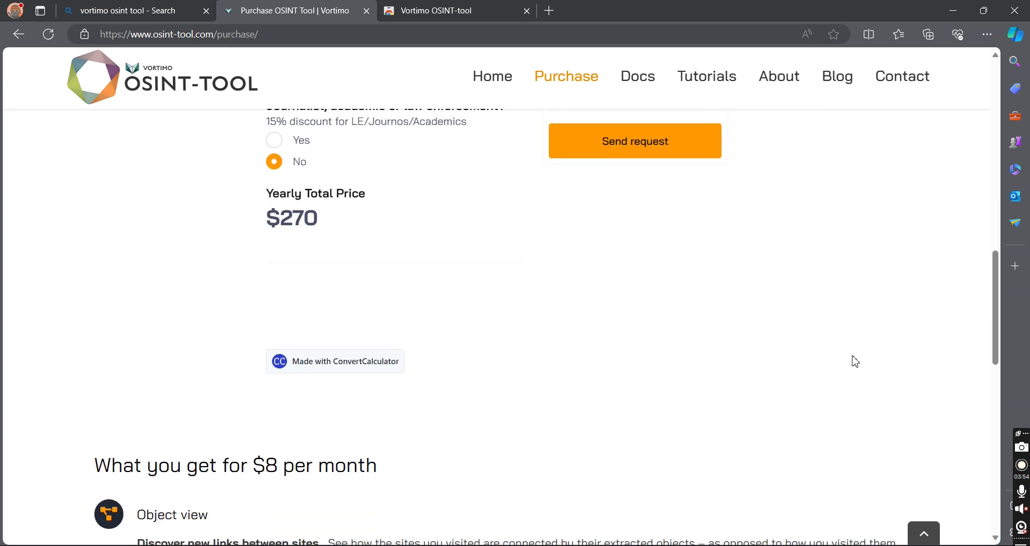
pyautogui.scroll(5, 922, 330)
pyautogui.moveTo(994, 238); pyautogui.dragTo(977, 18)
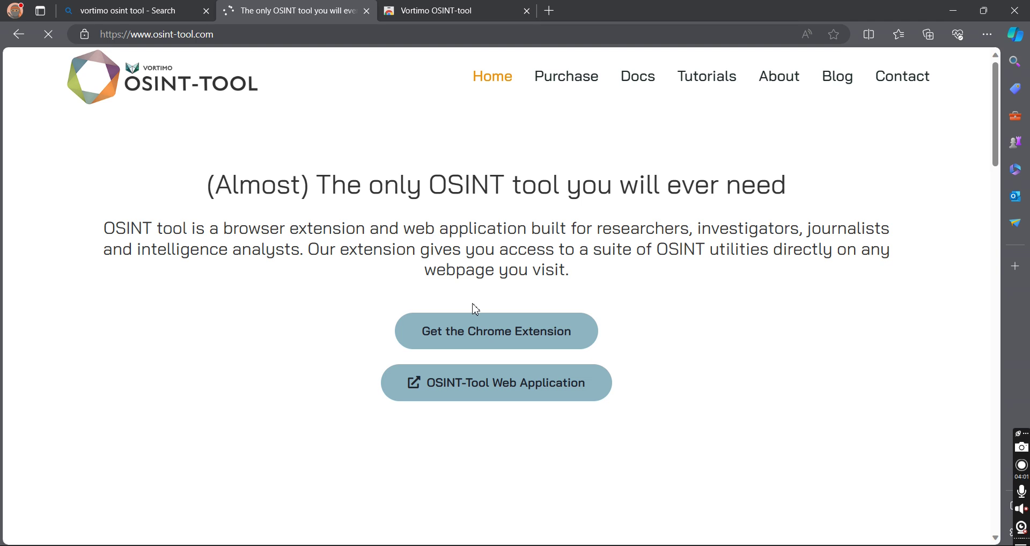
# - Install the Vortimo OSINT-tool extension from its Chrome Web Store listing, allowing extensions from other stores, and close the duplicate listing tab
pyautogui.click(490, 339)
pyautogui.click(561, 6)
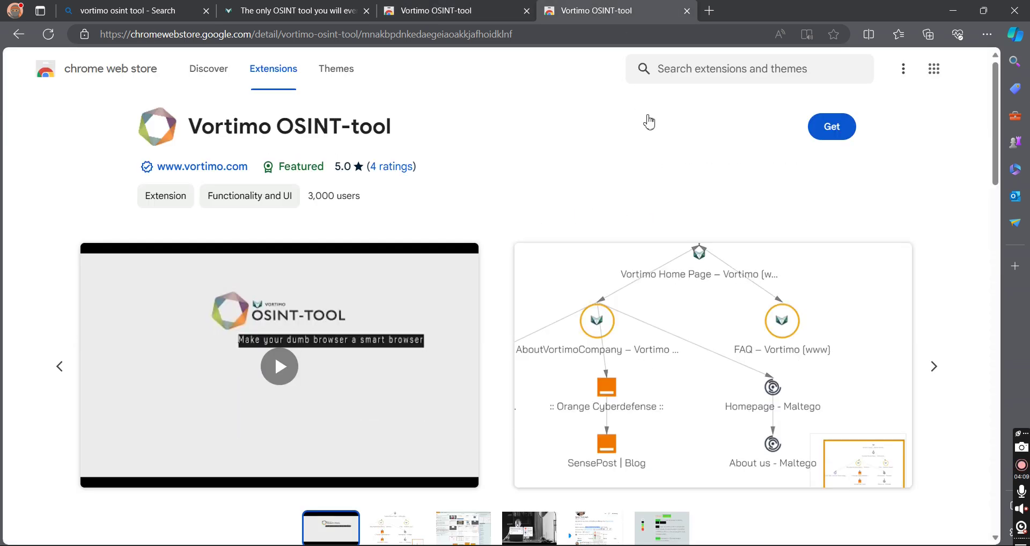
pyautogui.click(828, 125)
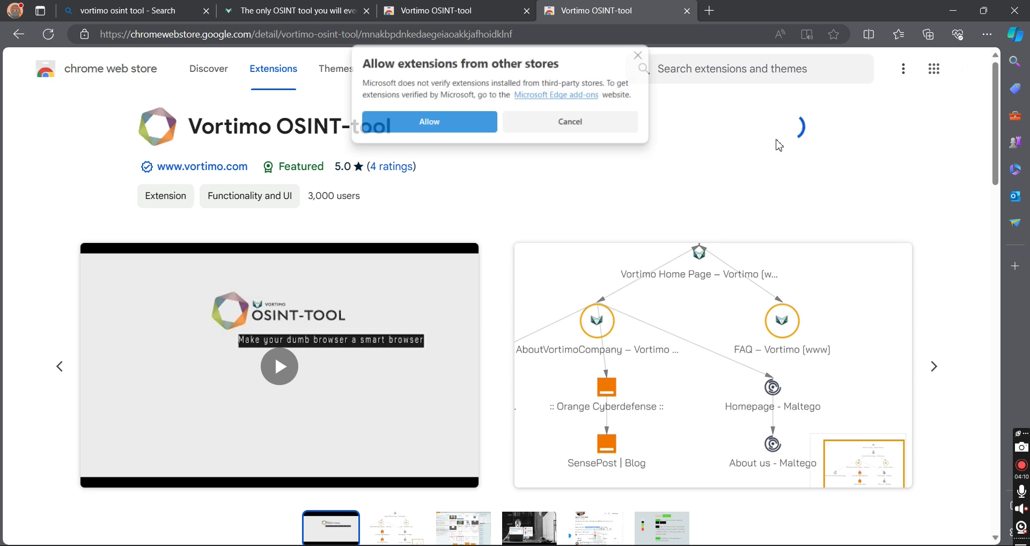
pyautogui.click(468, 123)
pyautogui.click(519, 136)
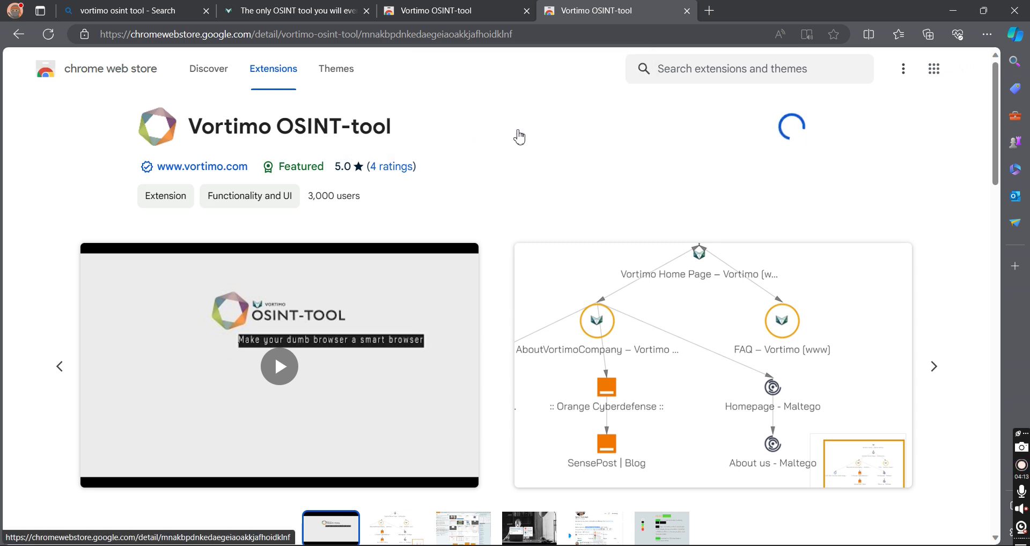
pyautogui.click(527, 12)
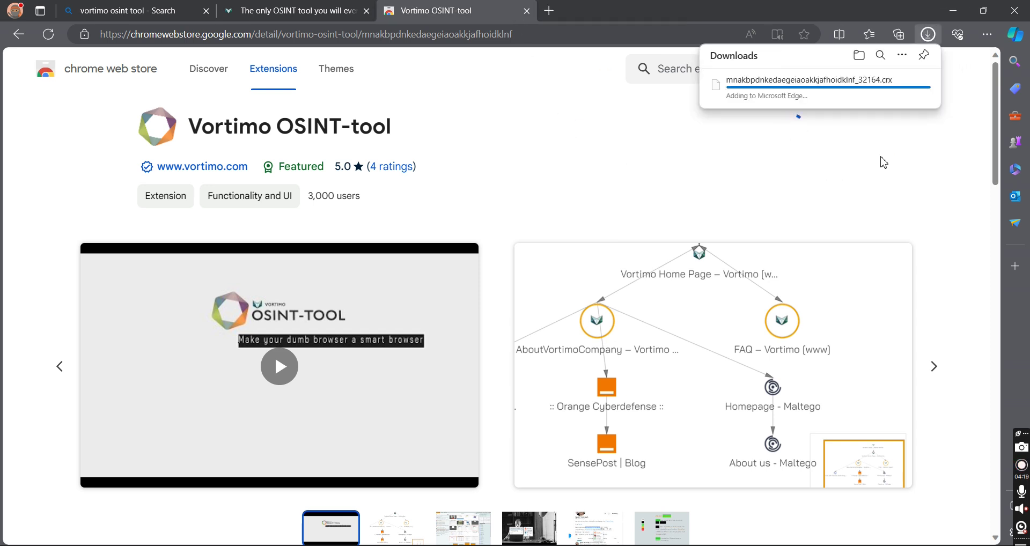
# - Open the browser's extension management page to check the installed extensions and close it
pyautogui.click(987, 34)
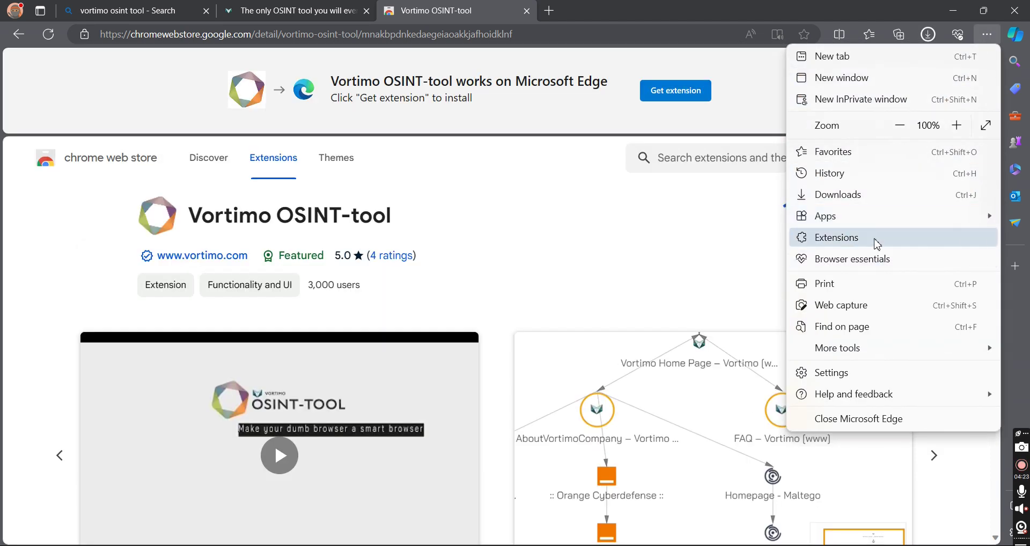
pyautogui.click(877, 244)
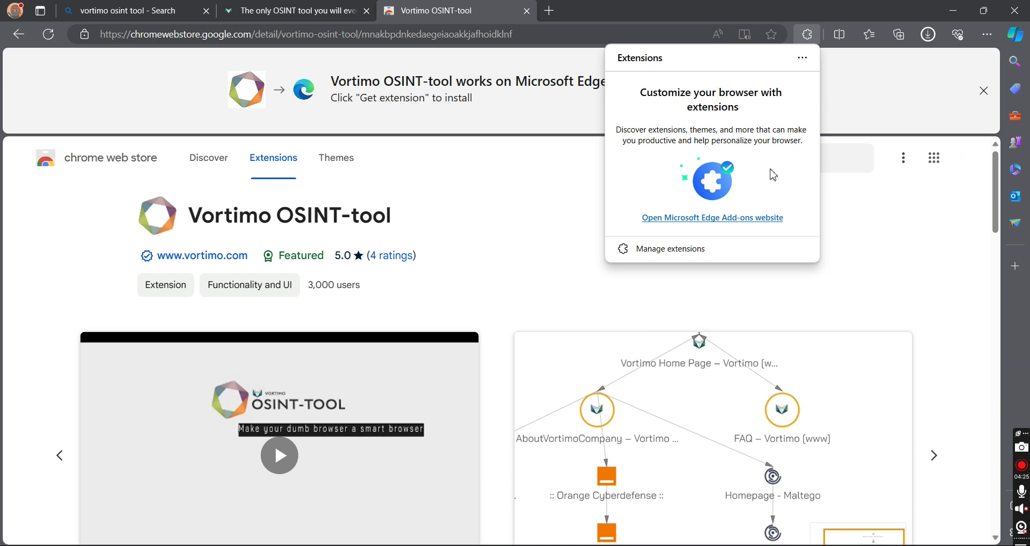
pyautogui.click(679, 252)
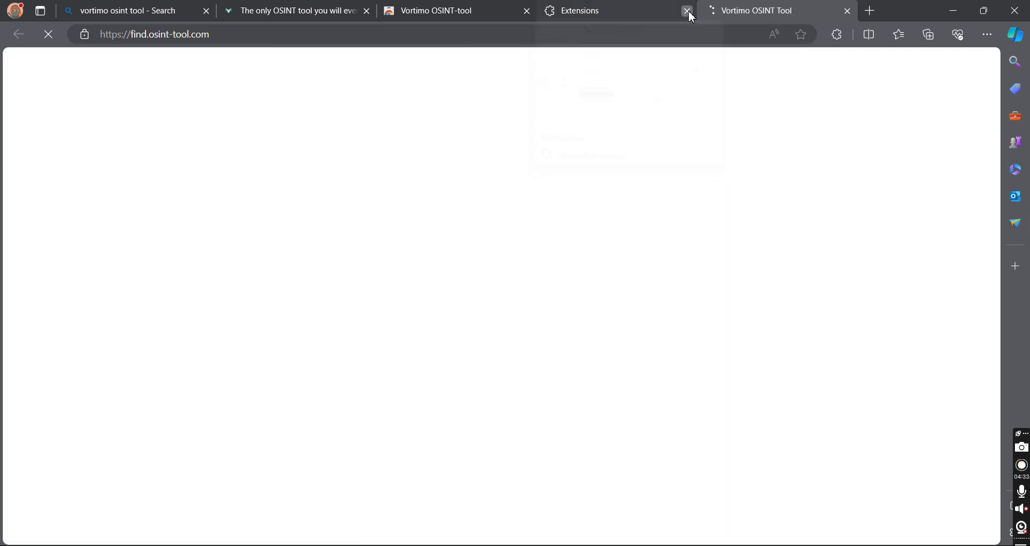
pyautogui.click(687, 12)
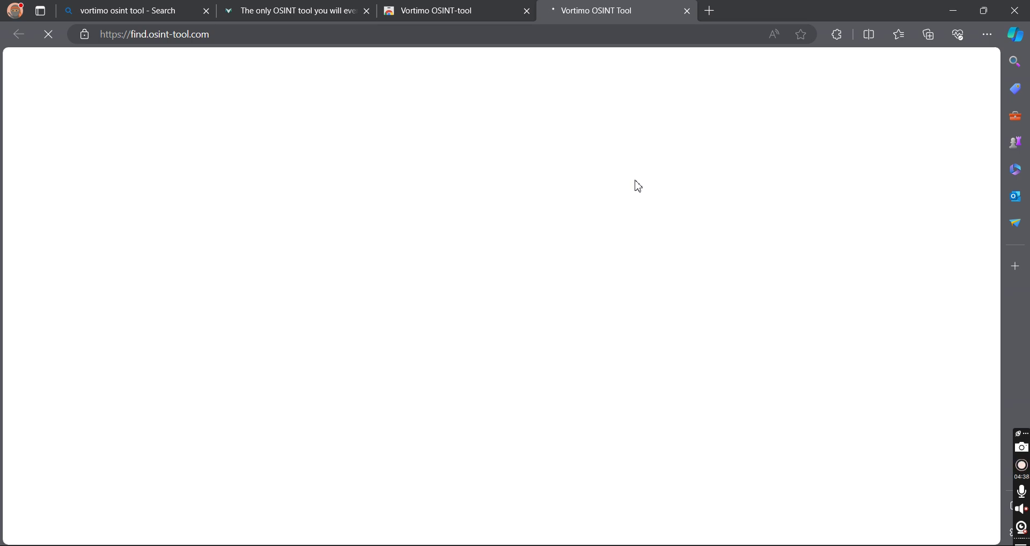
# - Return to the osint-tool.com home page and read the "Access popular OSINT tools on any webpage" section, highlighting its text
pyautogui.click(415, 8)
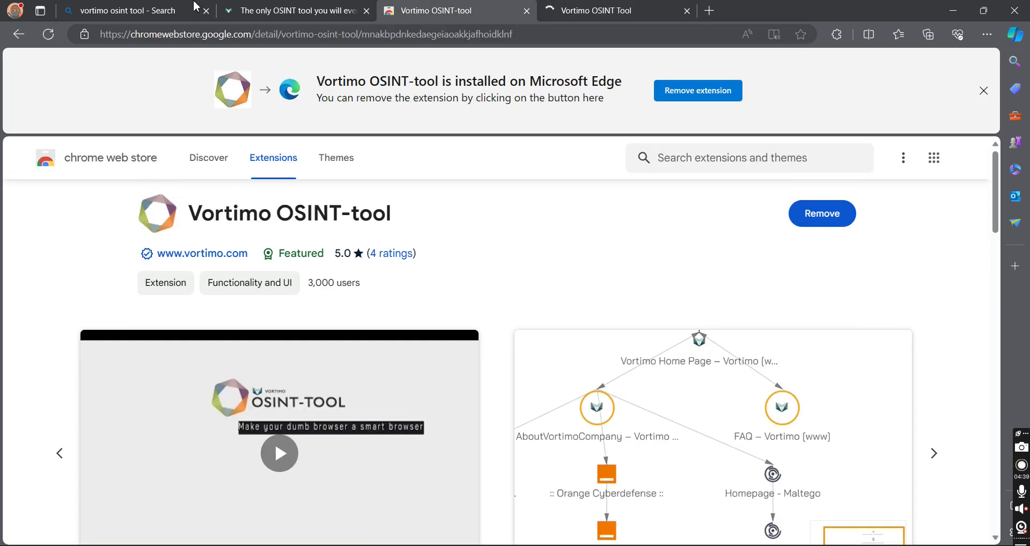
pyautogui.click(261, 9)
pyautogui.scroll(-5, 582, 390)
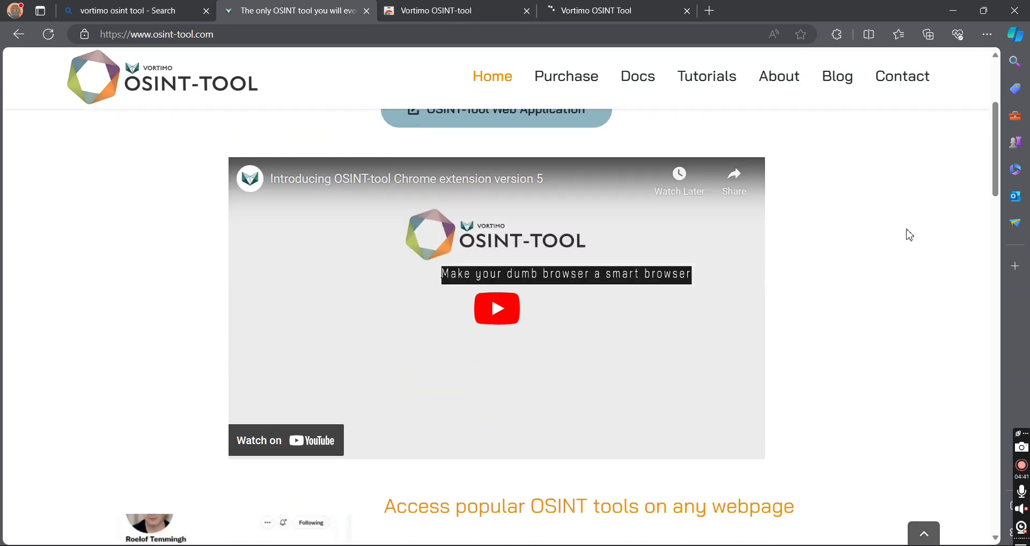
pyautogui.moveTo(994, 164); pyautogui.dragTo(446, 326)
pyautogui.moveTo(386, 289); pyautogui.dragTo(384, 354)
pyautogui.click(848, 476)
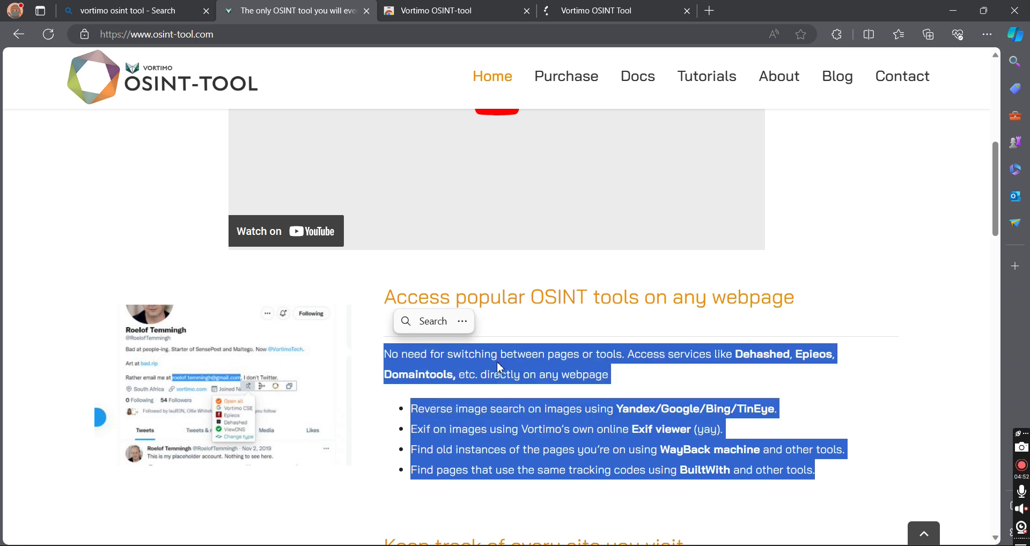
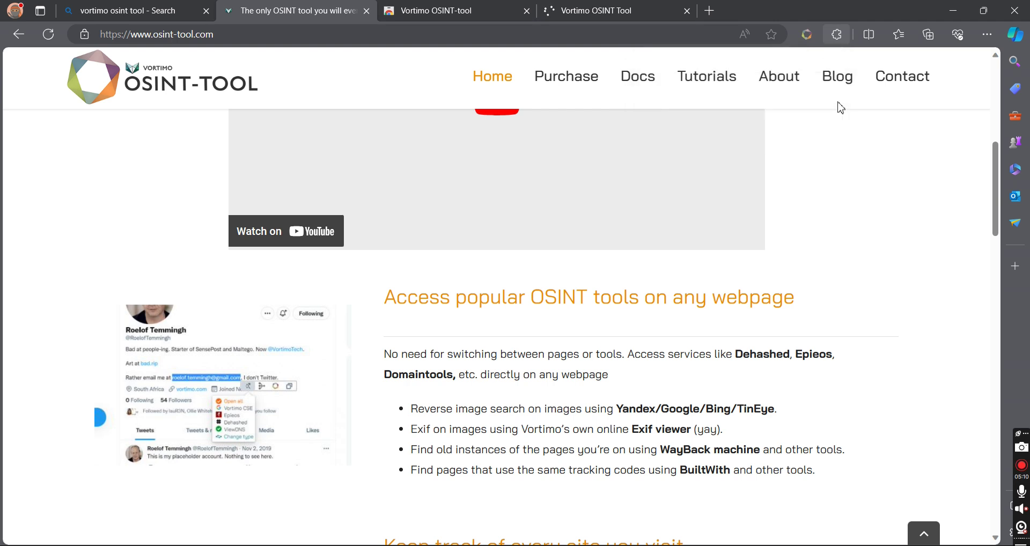
# - Open the Vortimo OSINT-tool extension's own page and go back to the Bing results for "vortimo osint tool"
pyautogui.click(806, 33)
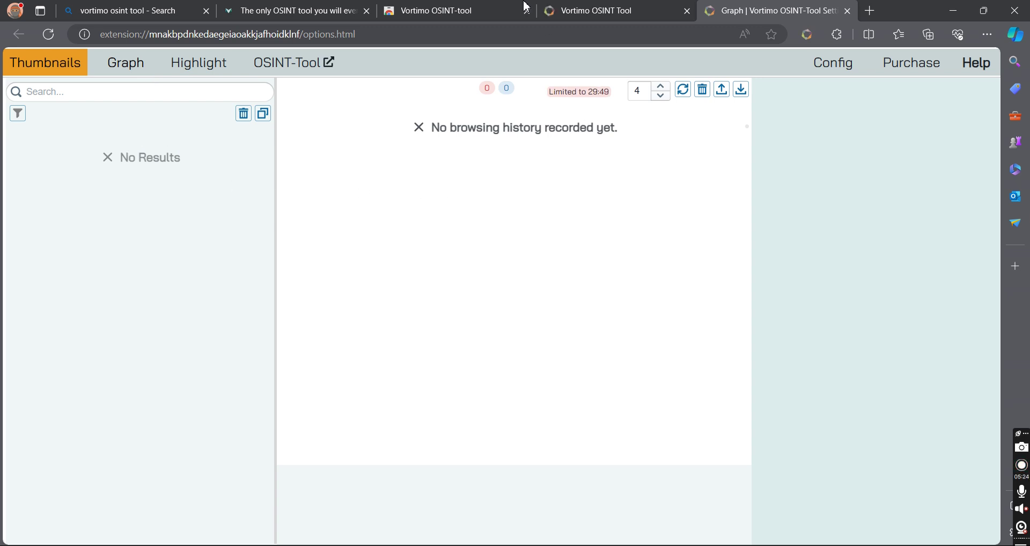
pyautogui.click(455, 11)
pyautogui.click(298, 11)
pyautogui.click(150, 7)
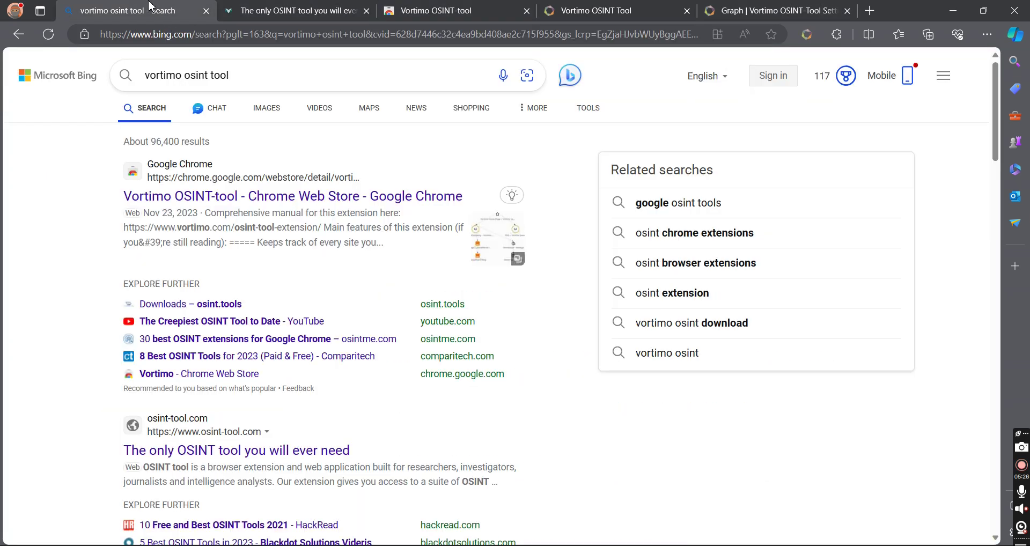
# - Open "The only OSINT tool you will ever need" from the Bing results in another tab
pyautogui.scroll(-1, 236, 326)
pyautogui.scroll(1, 241, 381)
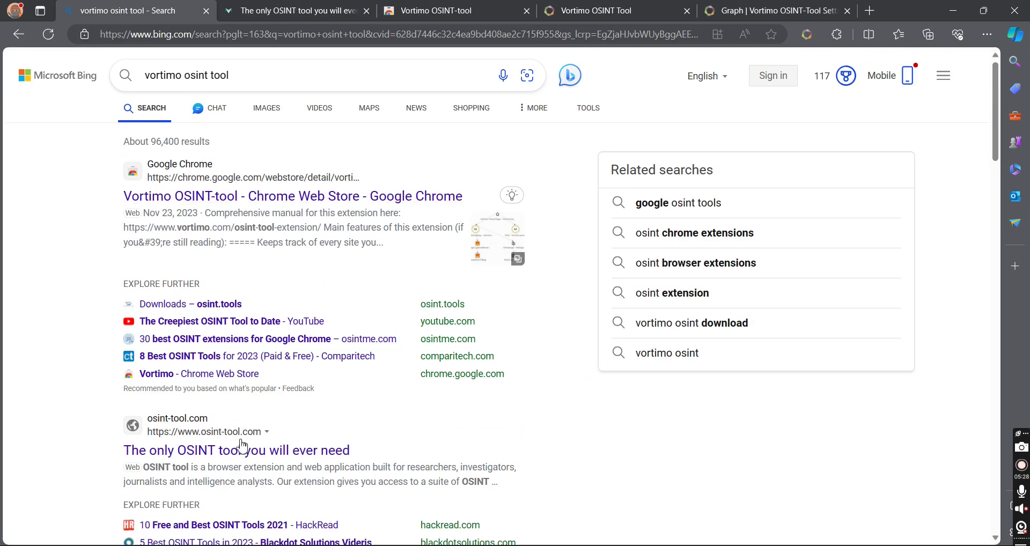
pyautogui.click(272, 456)
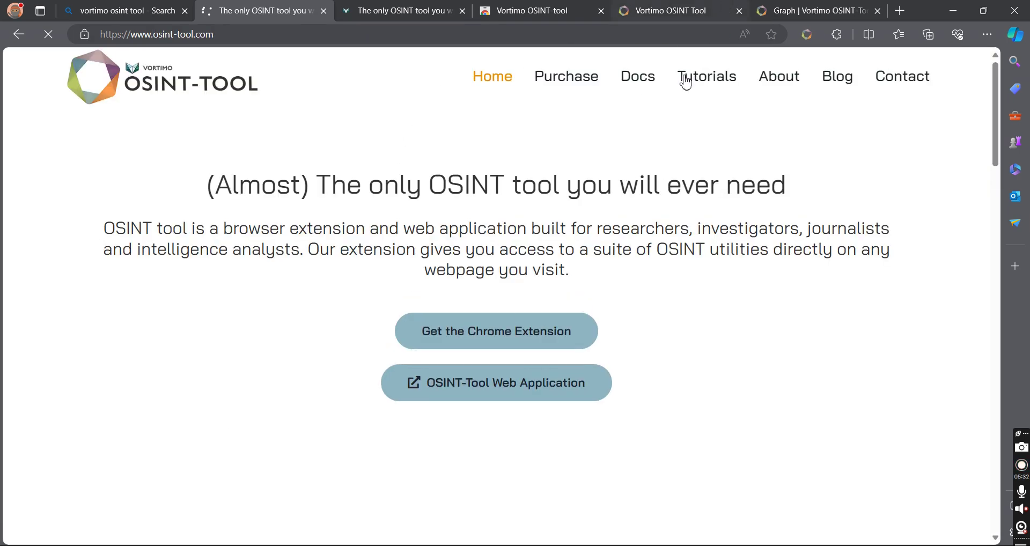
# - Return to the Bing results and open the "Introducing OSINT-tool Chrome extension version 5" video
pyautogui.click(101, 18)
pyautogui.scroll(-8, 220, 148)
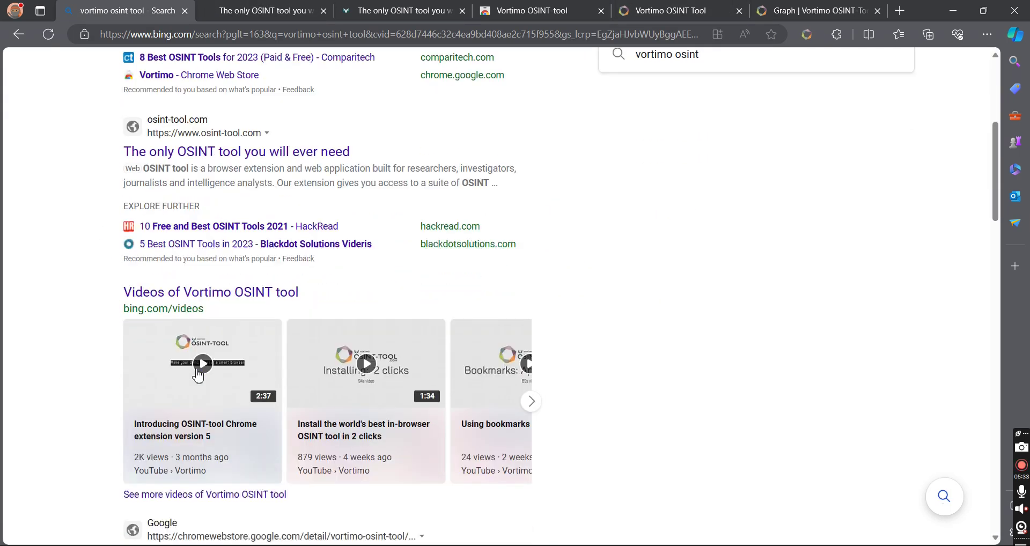
pyautogui.click(221, 149)
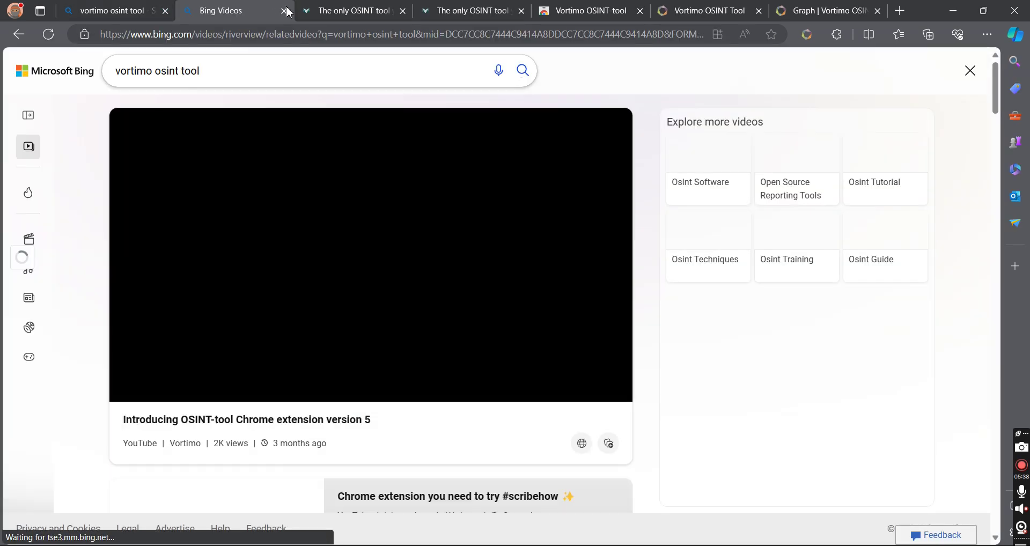
# - Close the Bing video, the Bing search results and the duplicate osint-tool.com home page
pyautogui.click(284, 11)
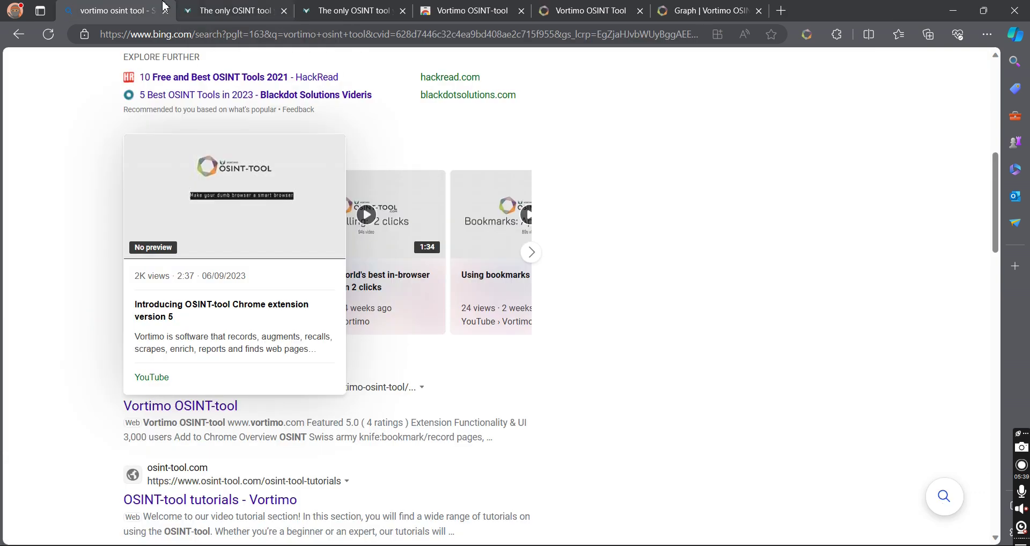
pyautogui.hotkey('ctrl', 'w')
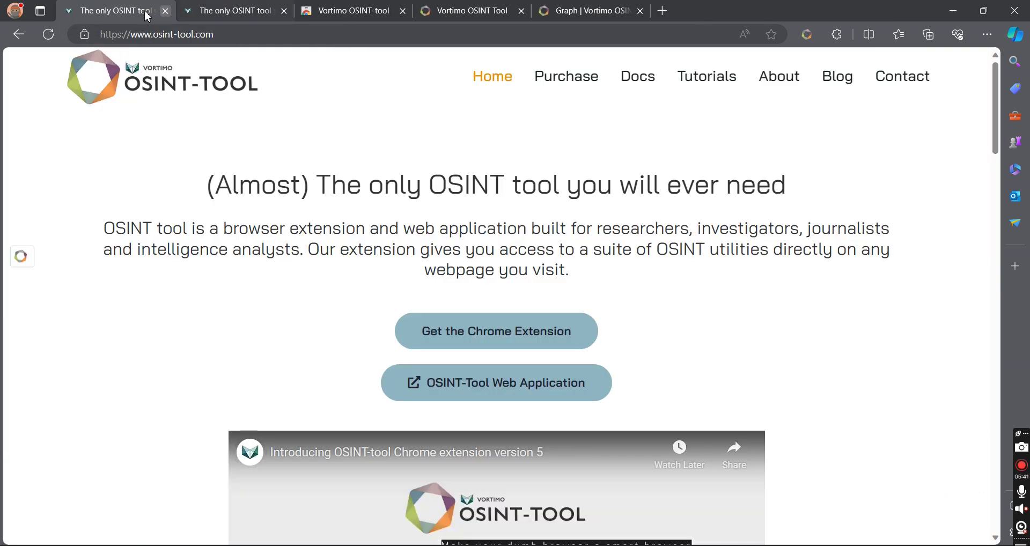
pyautogui.click(164, 11)
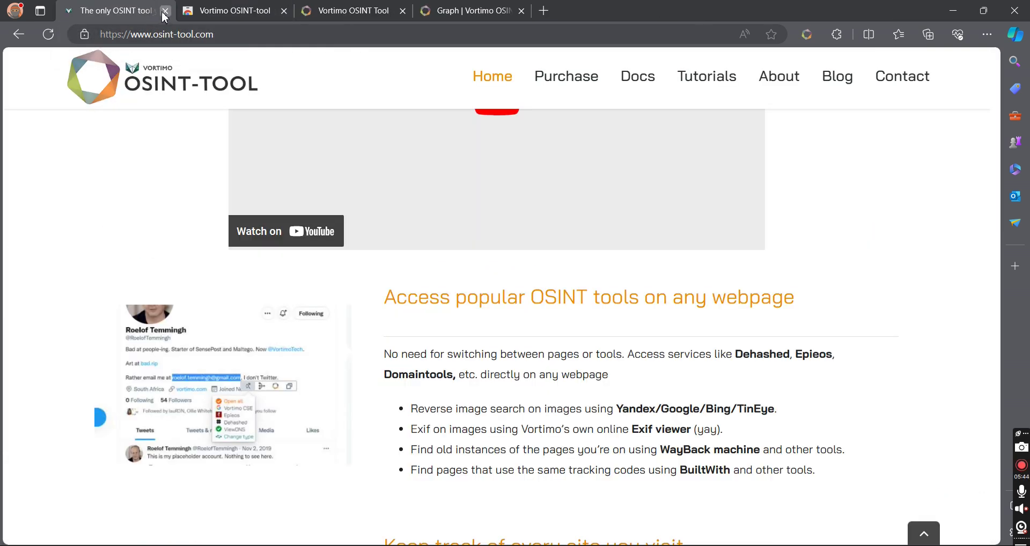
# - Close the OSINT-tool home page and the extension's store page, and switch to the extension's options page
pyautogui.click(165, 11)
pyautogui.click(166, 11)
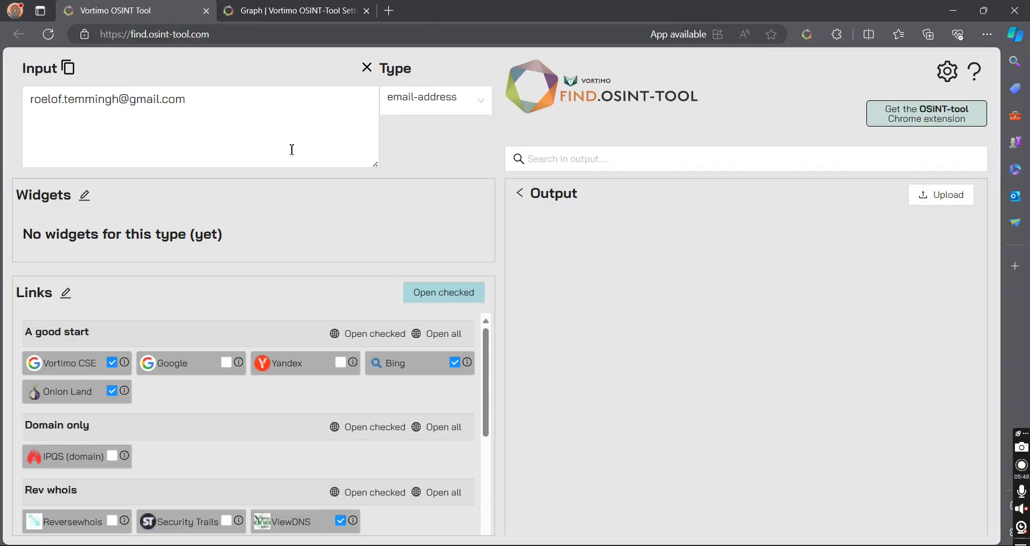
pyautogui.click(332, 11)
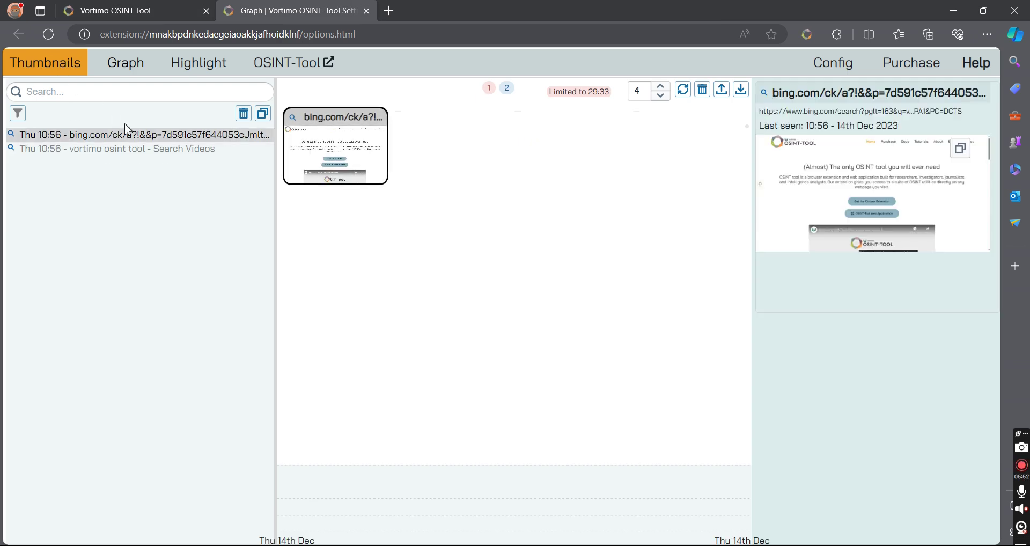
# - Inspect the recorded Bing page and "vortimo osint tool - Search Videos" entries in the Thumbnails and Graph views
pyautogui.click(153, 151)
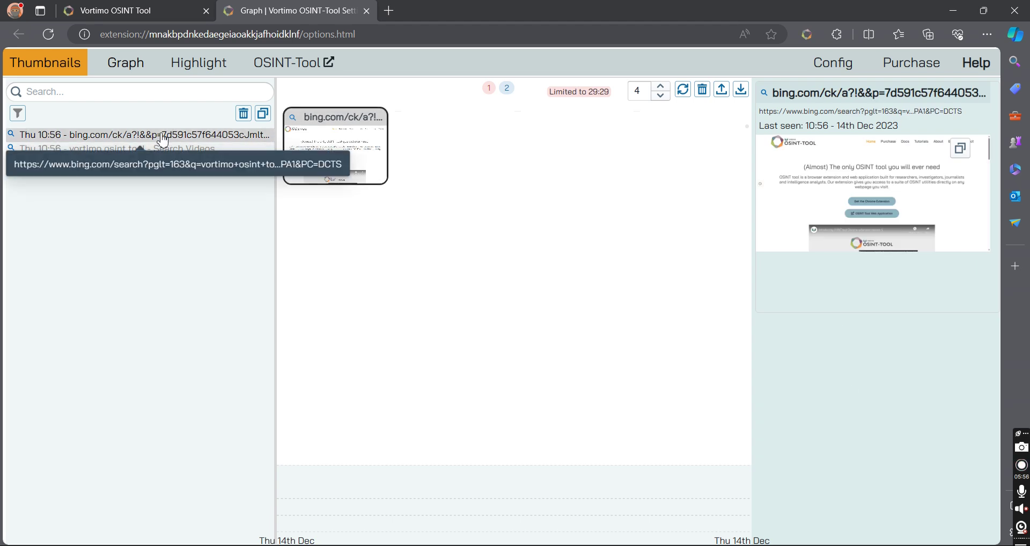
pyautogui.click(138, 136)
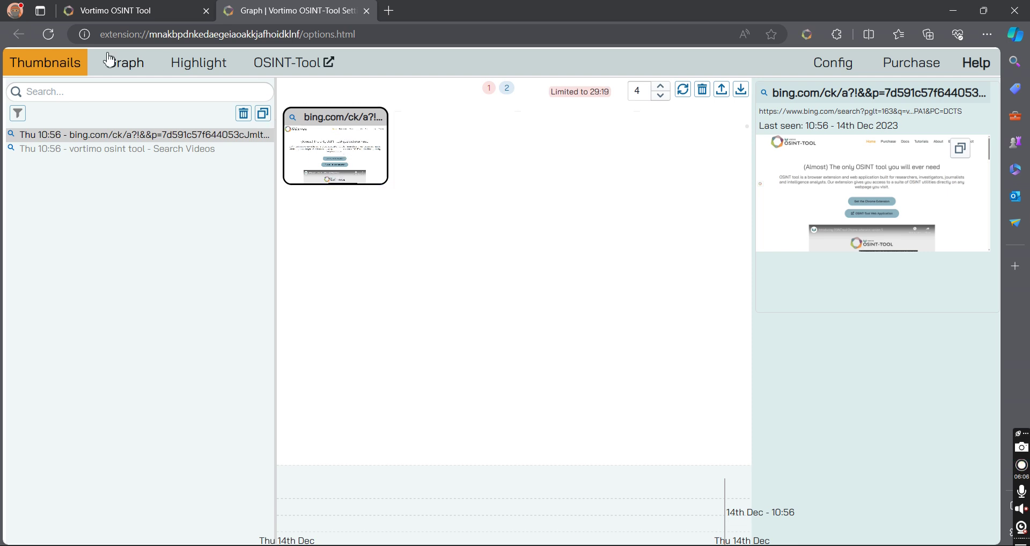
pyautogui.click(156, 71)
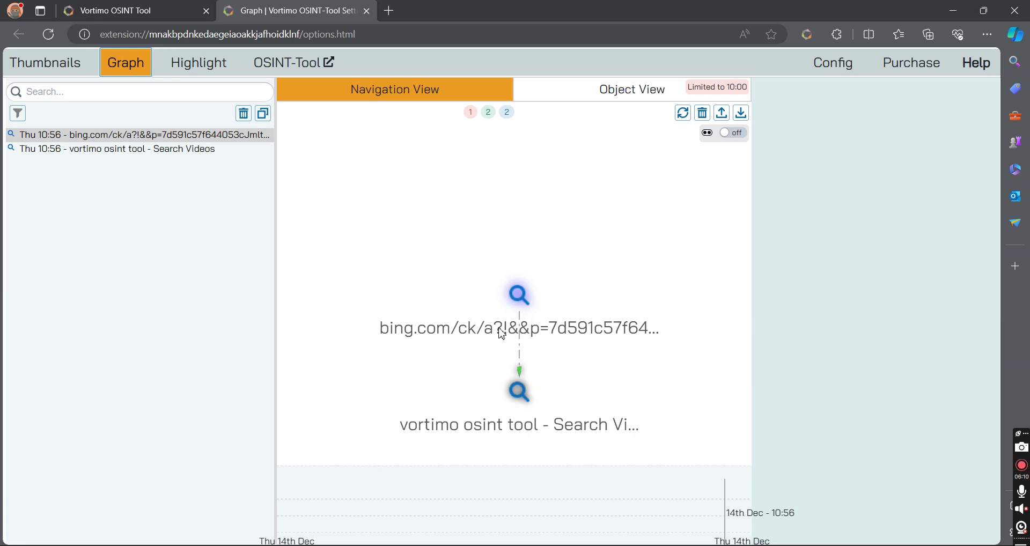
pyautogui.click(528, 398)
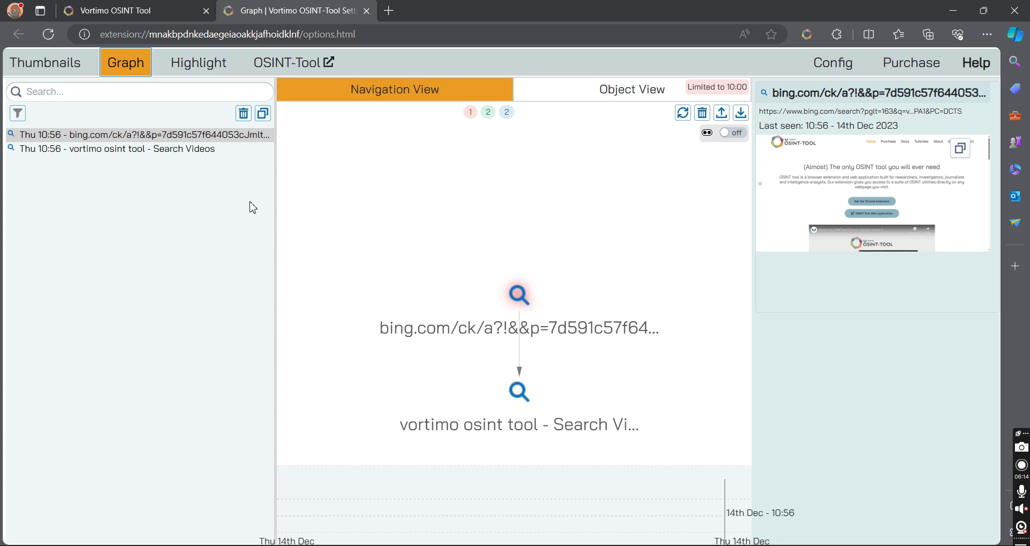
# - Show the extension's Highlight settings and look over the color, style and animation options
pyautogui.click(199, 63)
pyautogui.scroll(-1, 467, 231)
pyautogui.scroll(1, 429, 214)
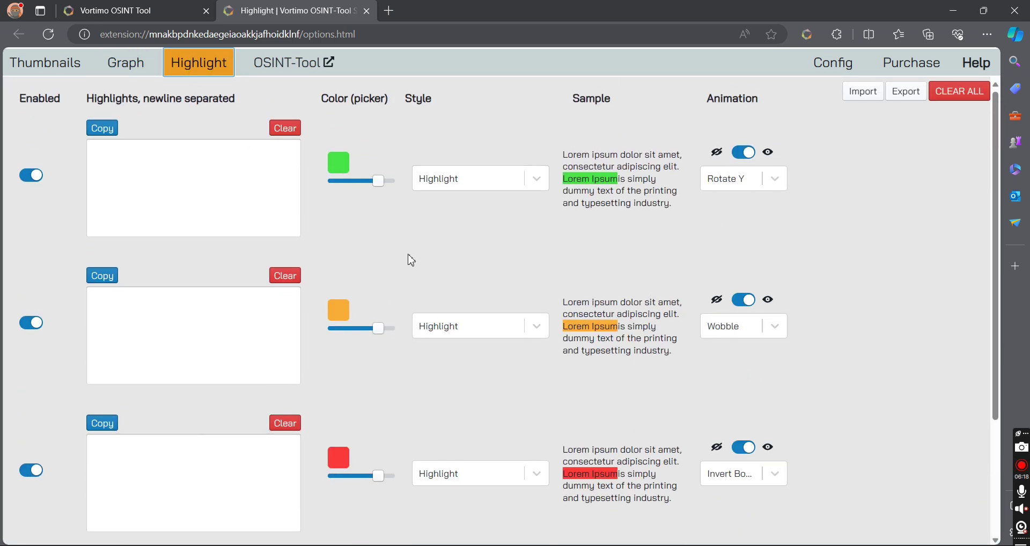
# - Launch the OSINT-Tool web app from the extension and open the Dehashed widget's settings
pyautogui.click(294, 63)
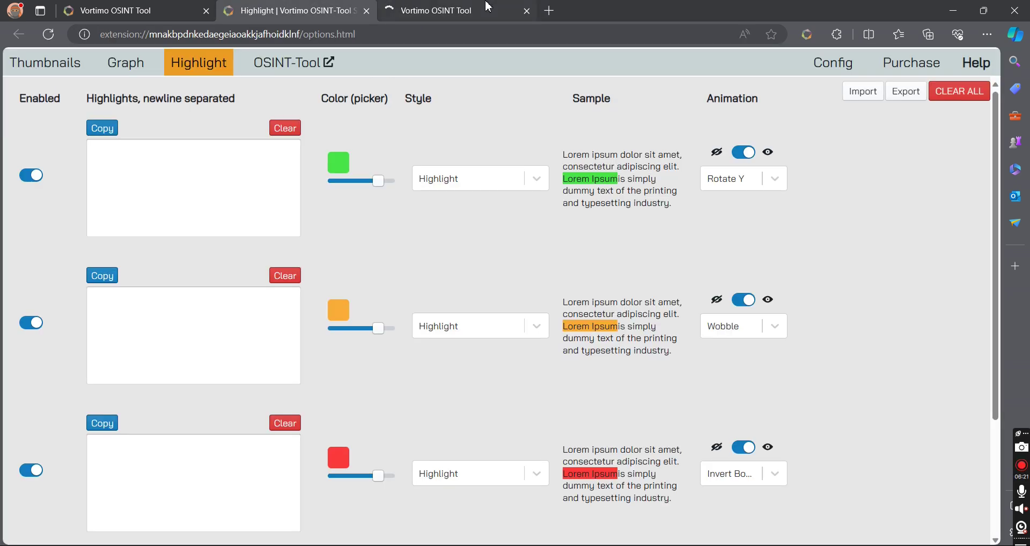
pyautogui.click(488, 7)
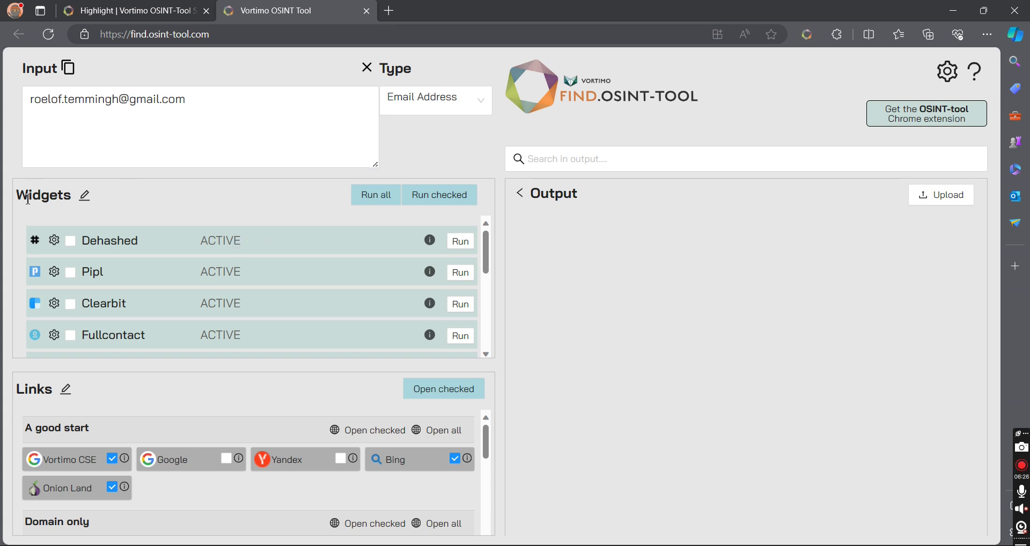
pyautogui.click(54, 242)
# - Make the JSON configuration editable and browse it down to the Epieos provider entry
pyautogui.click(865, 172)
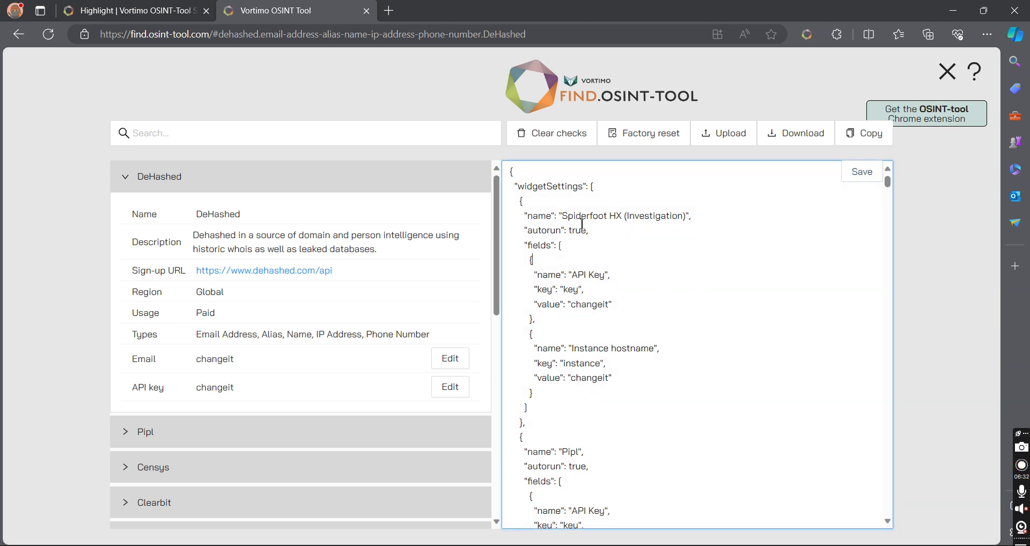
pyautogui.scroll(-10, 643, 258)
pyautogui.scroll(-9, 617, 243)
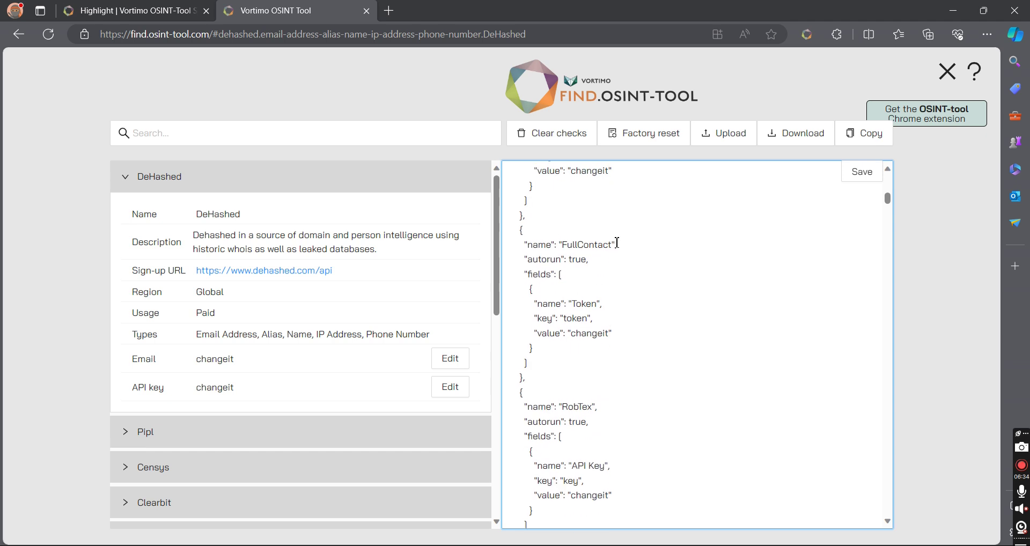
pyautogui.scroll(-3, 858, 215)
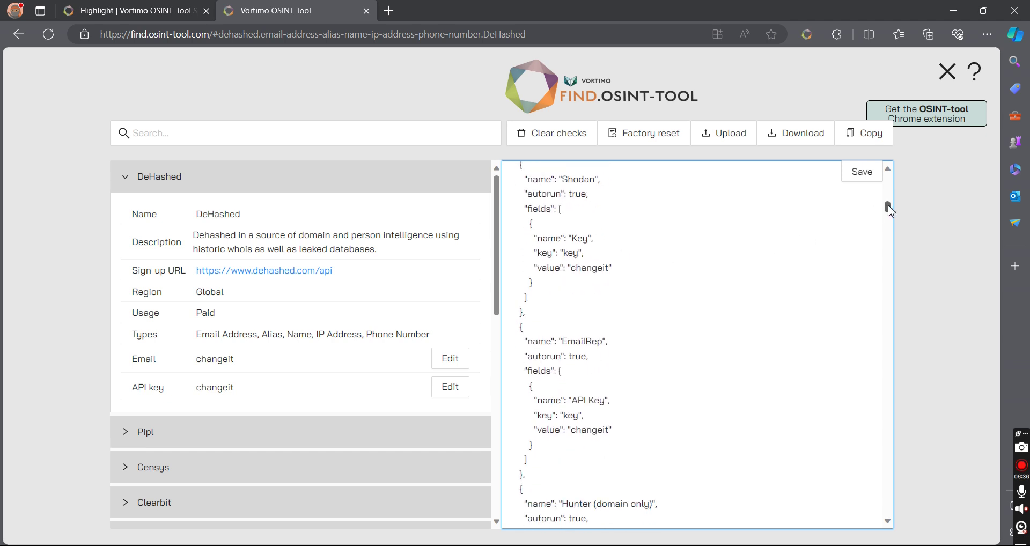
pyautogui.moveTo(887, 210); pyautogui.dragTo(884, 284)
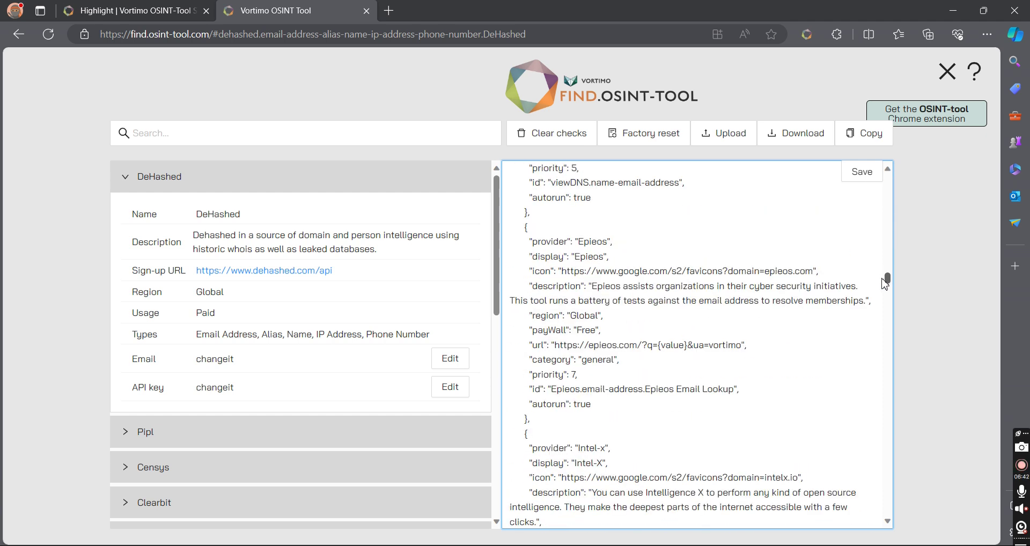
# - Examine the Epieos and Intel-X provider entries in the configuration and save it without edits
pyautogui.moveTo(584, 240); pyautogui.dragTo(617, 243)
pyautogui.click(616, 245)
pyautogui.scroll(-1, 580, 329)
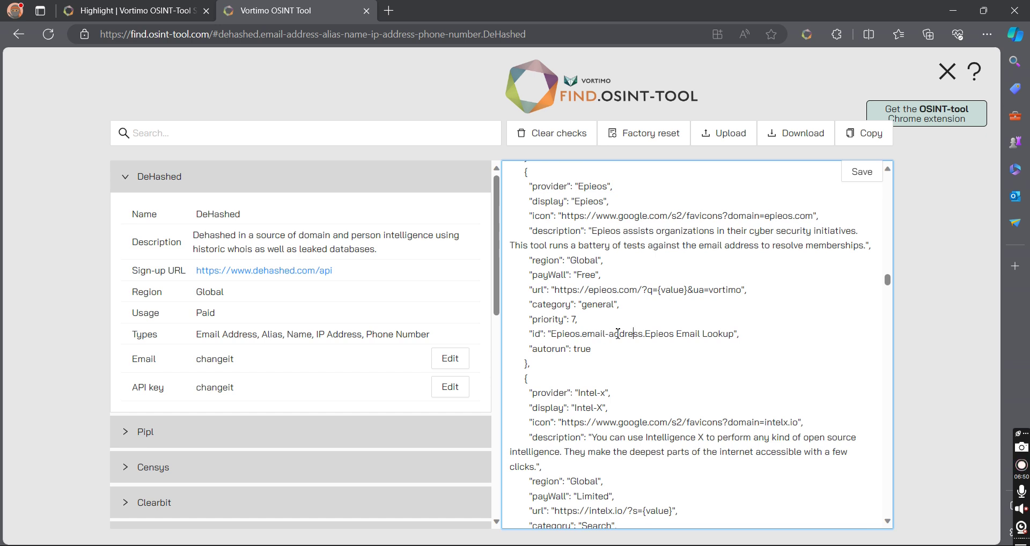
pyautogui.scroll(-1, 588, 331)
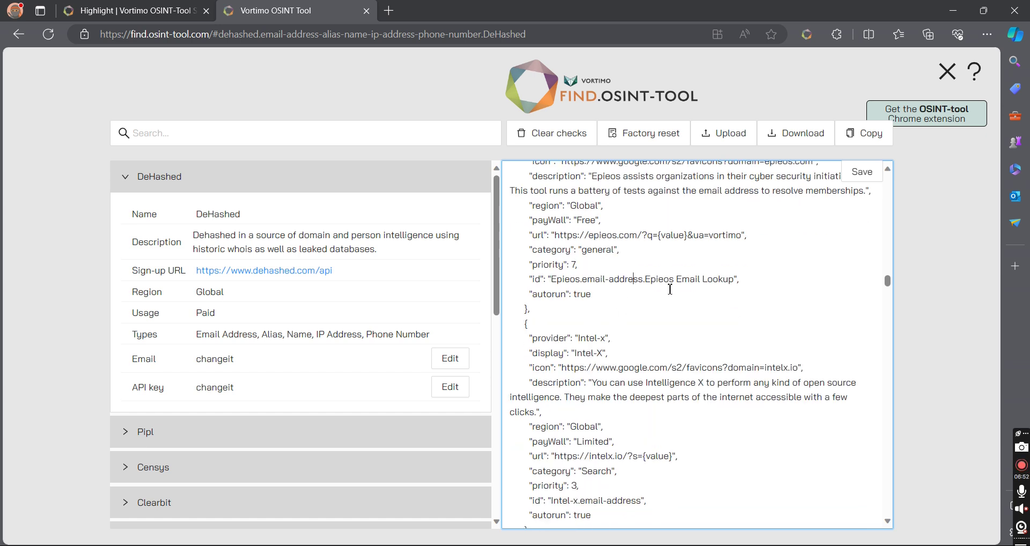
pyautogui.scroll(1, 670, 289)
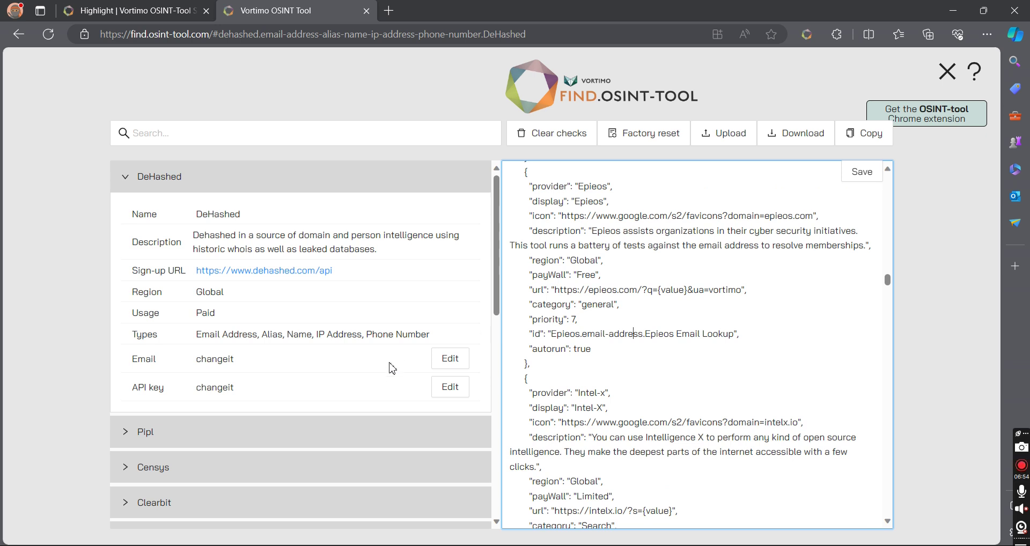
pyautogui.scroll(-5, 379, 312)
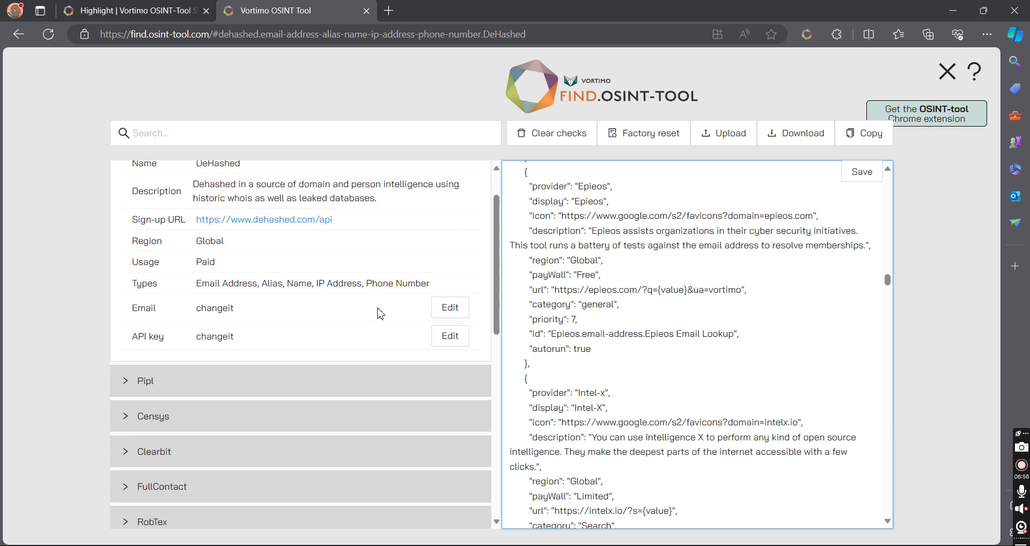
pyautogui.scroll(2, 858, 268)
pyautogui.click(858, 173)
pyautogui.scroll(3, 340, 338)
pyautogui.scroll(1, 339, 337)
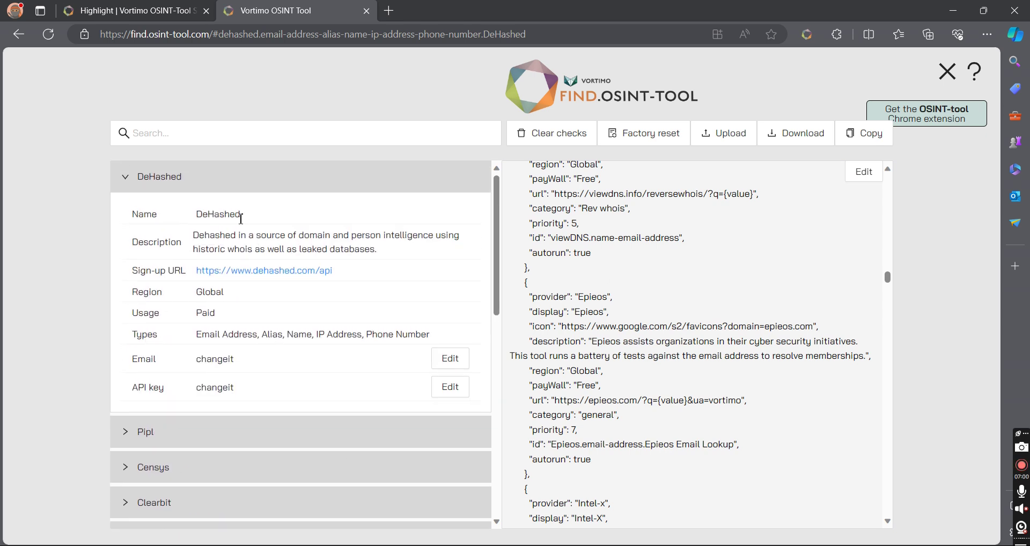
# - Collapse the DeHashed widget details and expand the Epieos widget details
pyautogui.click(129, 178)
pyautogui.scroll(-2, 155, 328)
pyautogui.click(144, 314)
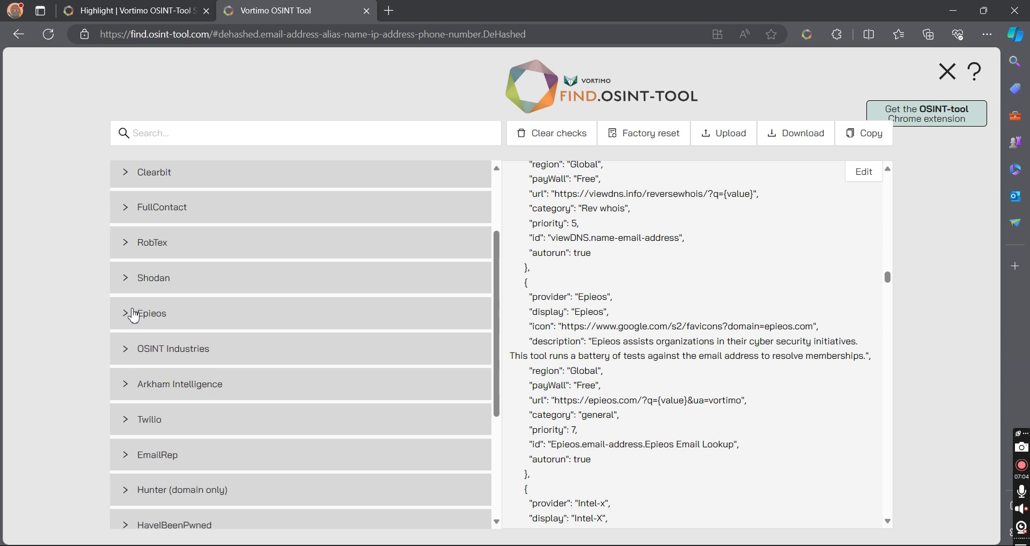
# - Open the Epieos widget's API Key for editing and place the cursor in it
pyautogui.scroll(-2, 177, 333)
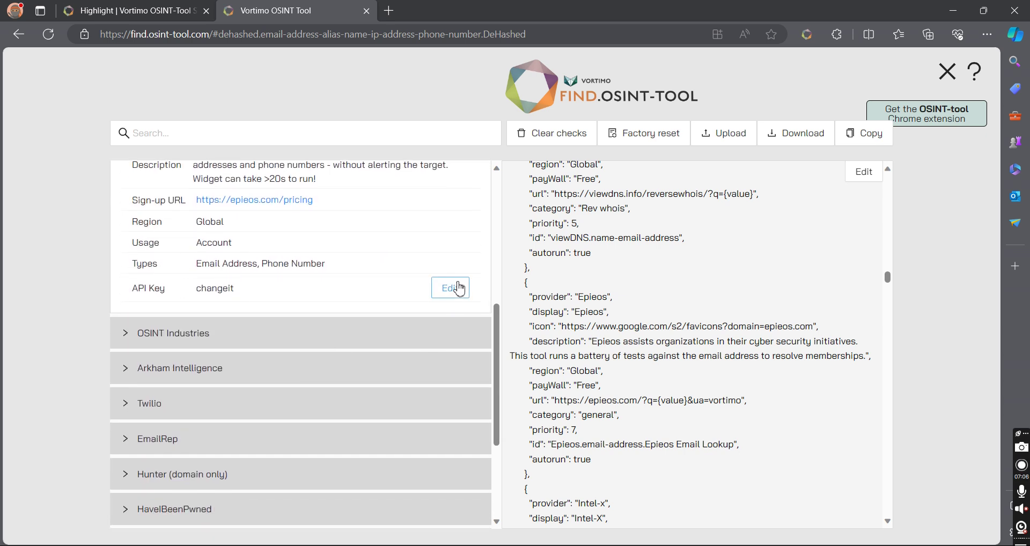
pyautogui.click(450, 288)
pyautogui.click(265, 284)
pyautogui.doubleClick(265, 283)
pyautogui.click(261, 291)
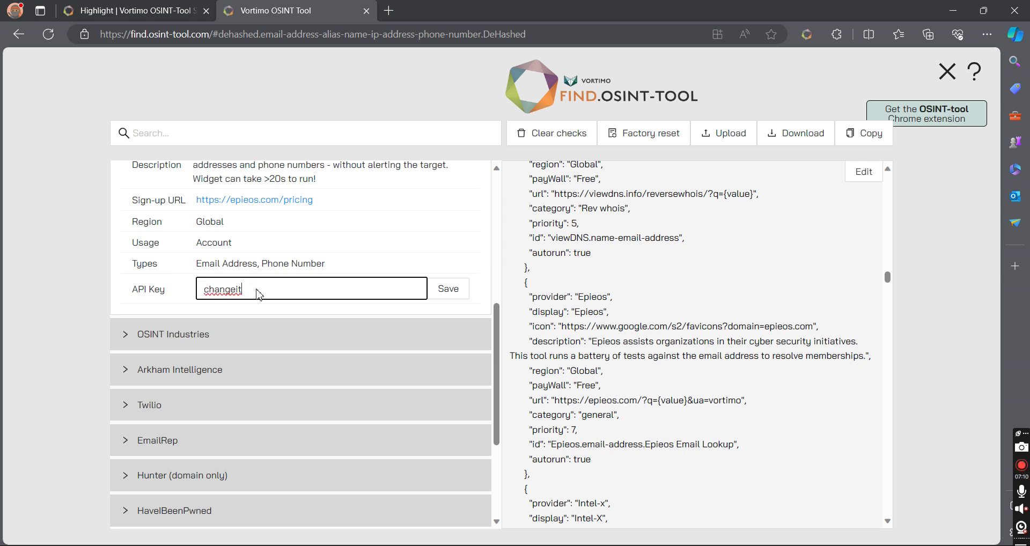
pyautogui.click(258, 290)
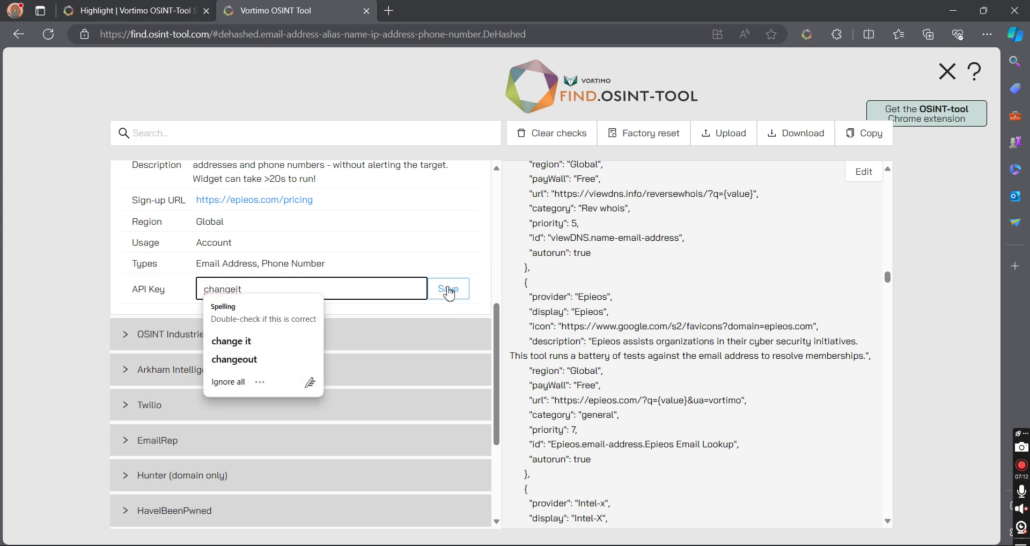
# - Expand the OSINT Industries widget, review its usage and API key details, and collapse it
pyautogui.click(117, 344)
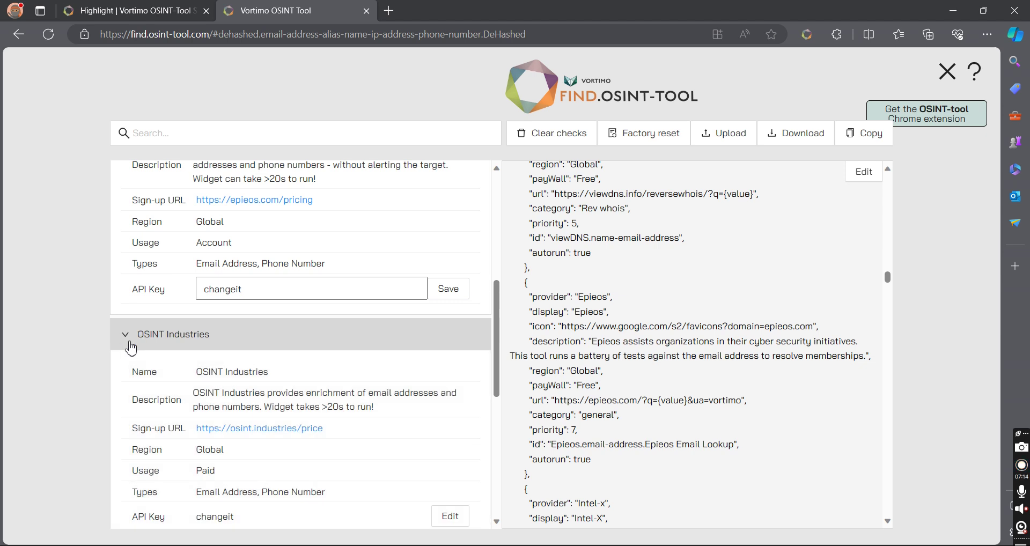
pyautogui.scroll(-3, 191, 339)
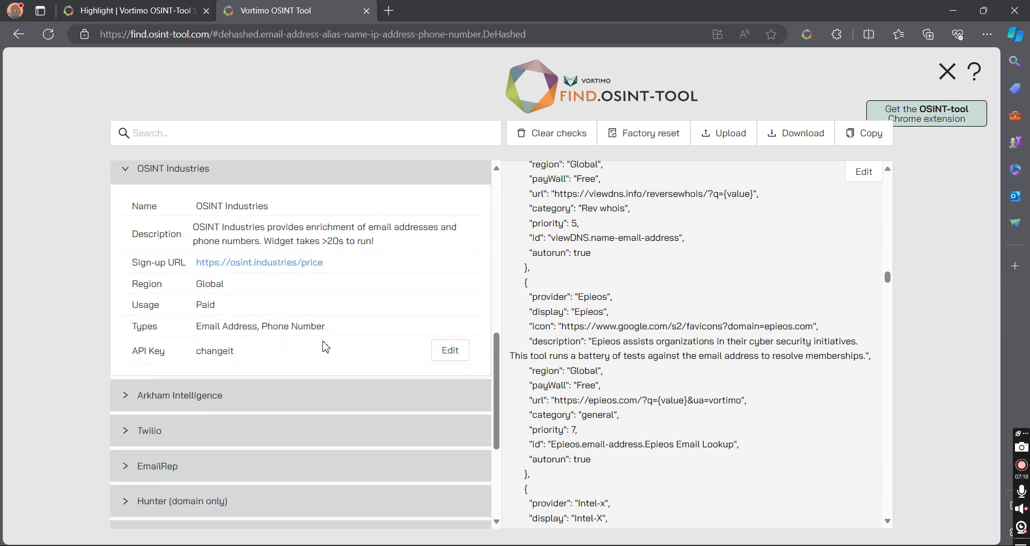
pyautogui.scroll(1, 325, 347)
pyautogui.click(126, 223)
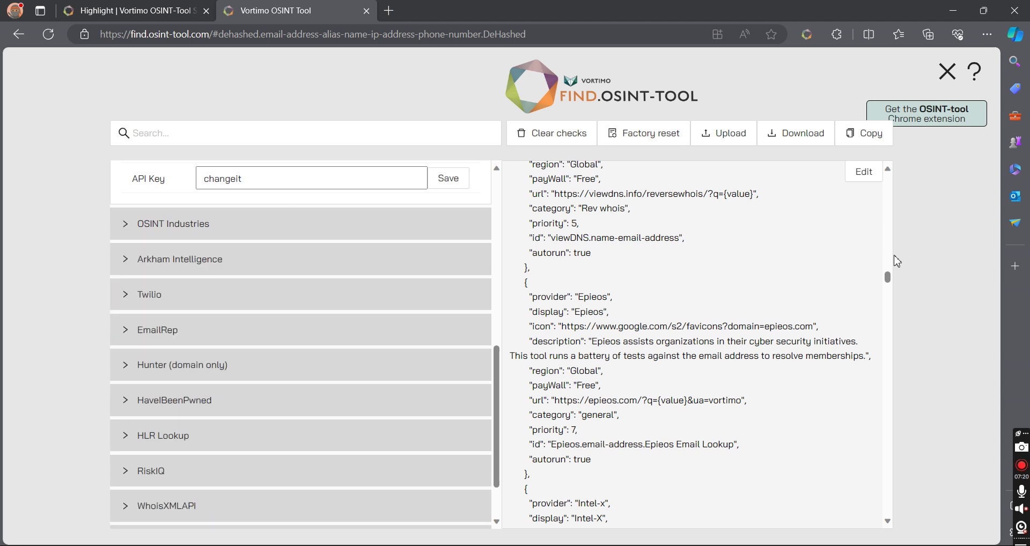
# - Make the JSON configuration editable again and look back through it to the Epieos API Key field
pyautogui.click(863, 171)
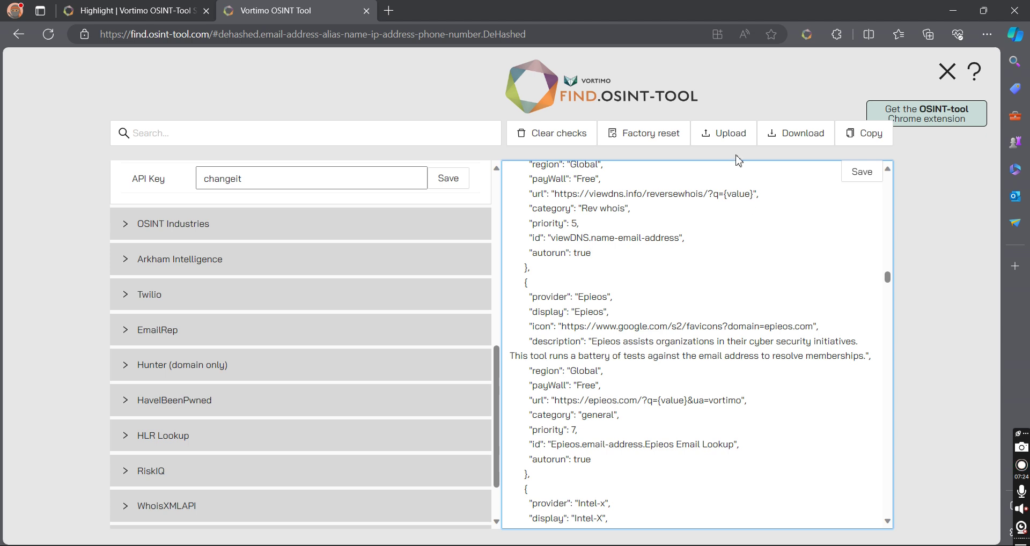
pyautogui.click(797, 246)
pyautogui.scroll(1, 749, 183)
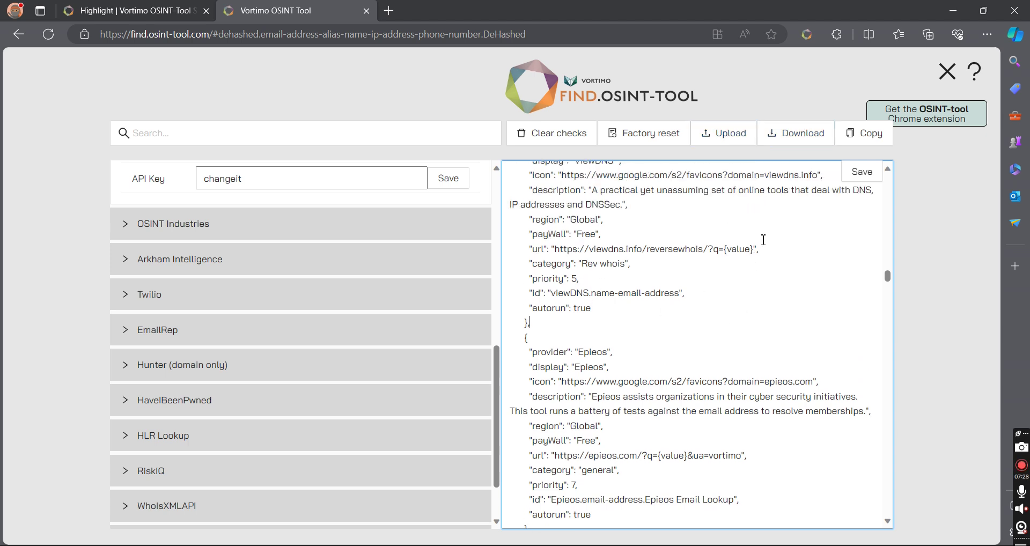
pyautogui.scroll(9, 763, 239)
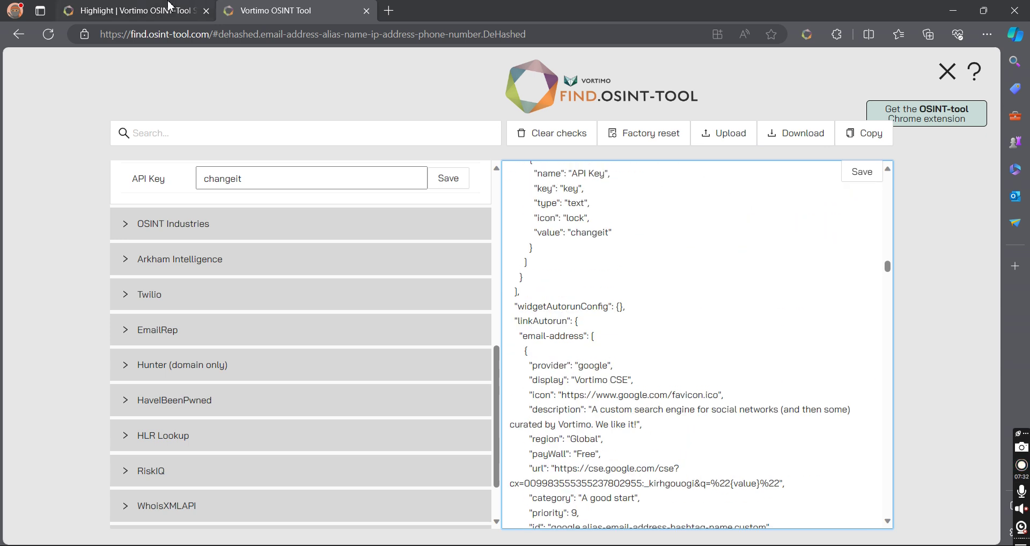
pyautogui.click(167, 7)
pyautogui.click(271, 7)
pyautogui.scroll(2, 739, 268)
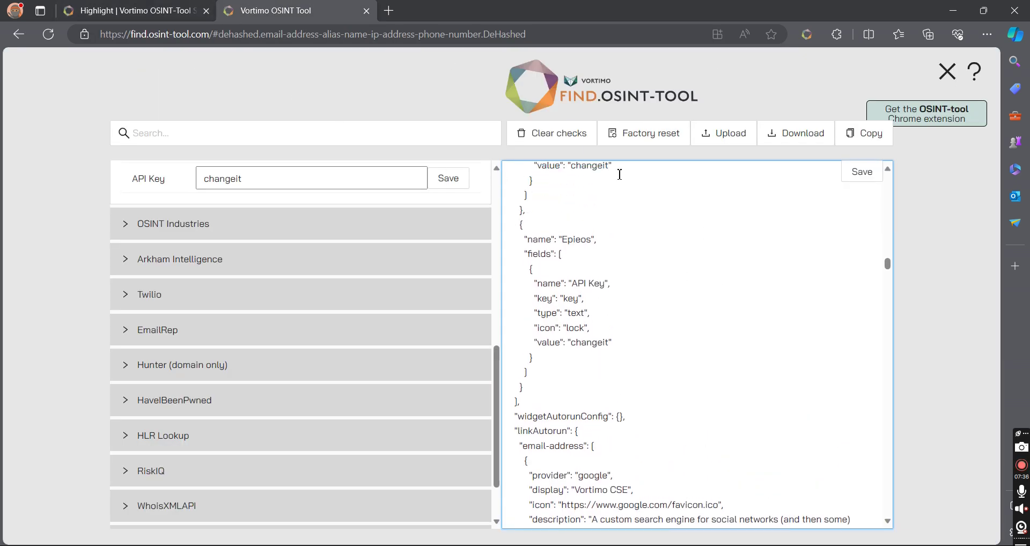
# - Close the widget settings and select the e-mail address in the Input box
pyautogui.click(948, 70)
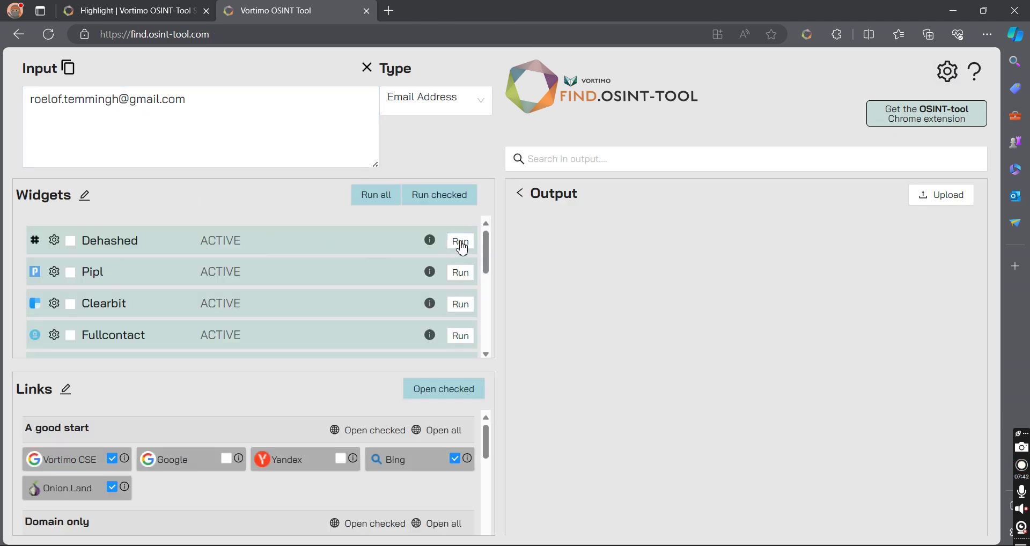
pyautogui.scroll(-1, 467, 290)
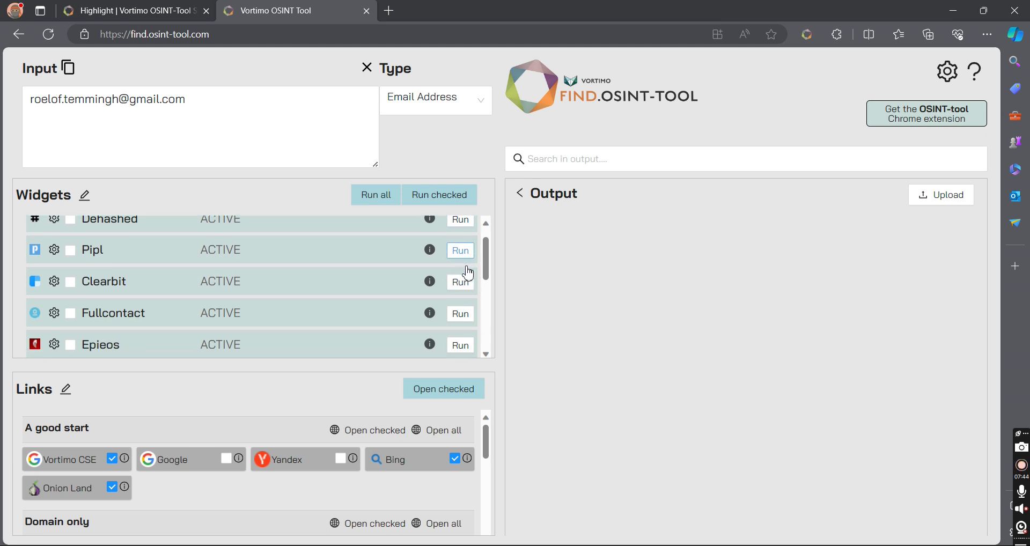
pyautogui.click(204, 99)
pyautogui.moveTo(204, 100); pyautogui.dragTo(10, 101)
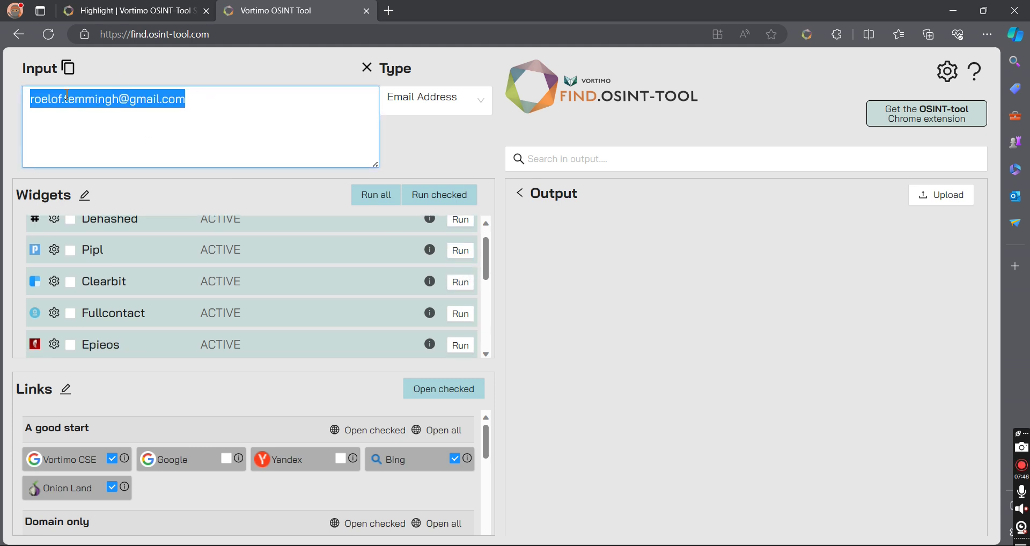
pyautogui.click(127, 98)
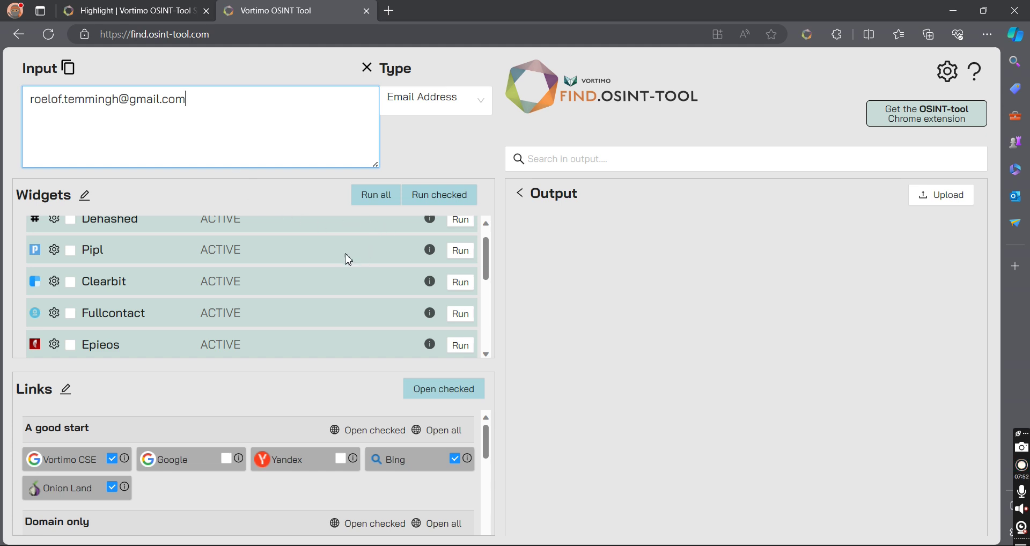
pyautogui.scroll(1, 485, 248)
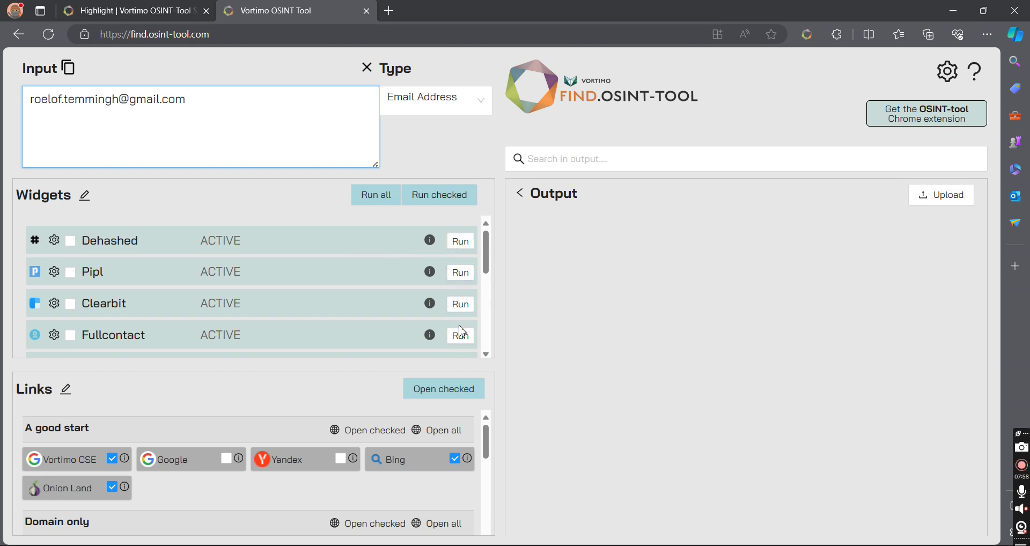
pyautogui.moveTo(247, 137); pyautogui.dragTo(8, 86)
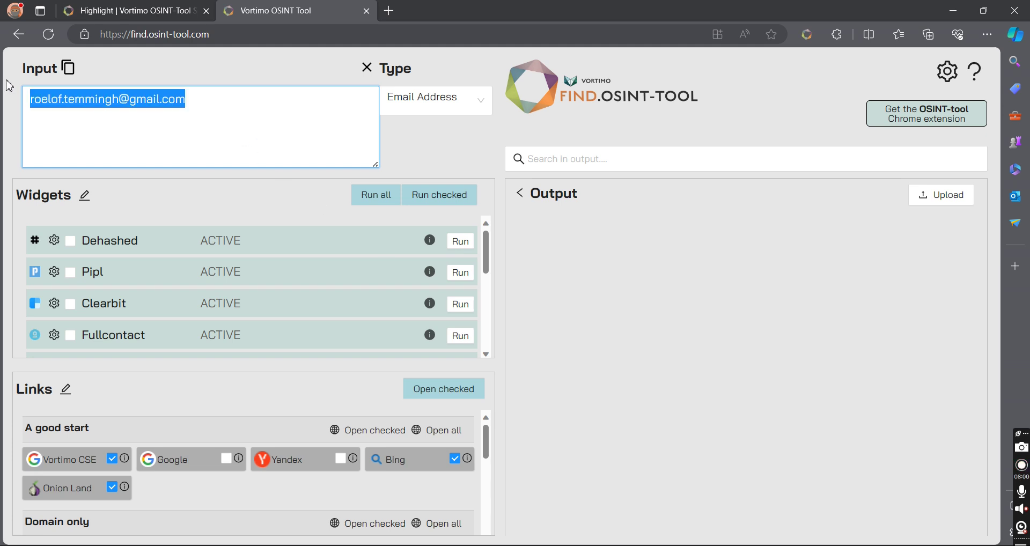
# - Look through the widget list to its end and close the Vortimo OSINT Tool web app, returning to the extension
pyautogui.click(267, 111)
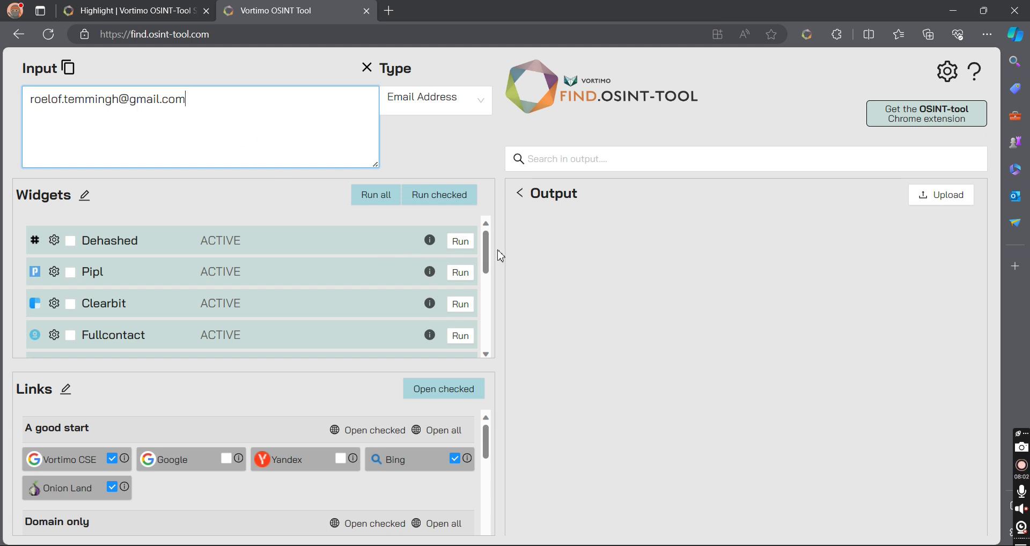
pyautogui.moveTo(488, 253); pyautogui.dragTo(490, 339)
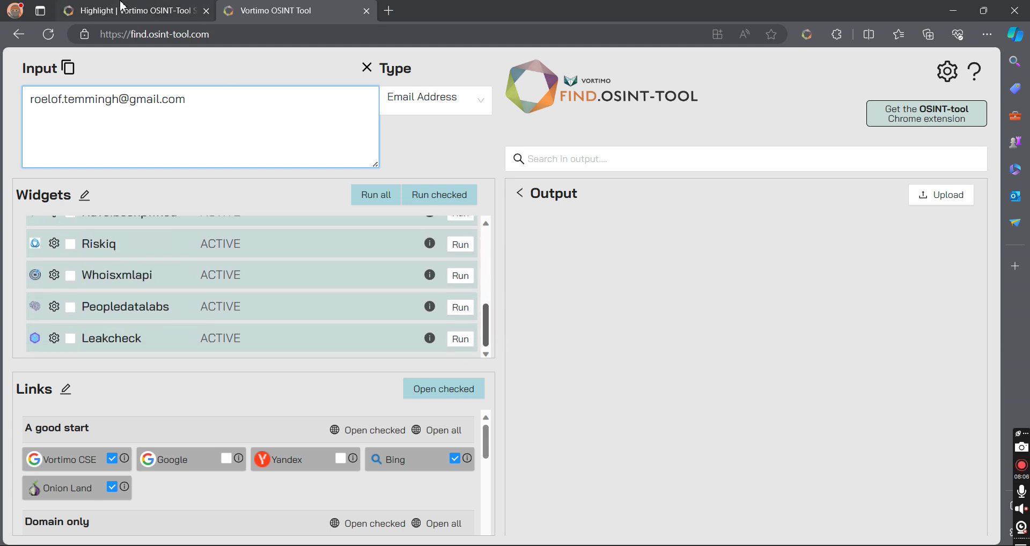
pyautogui.click(170, 5)
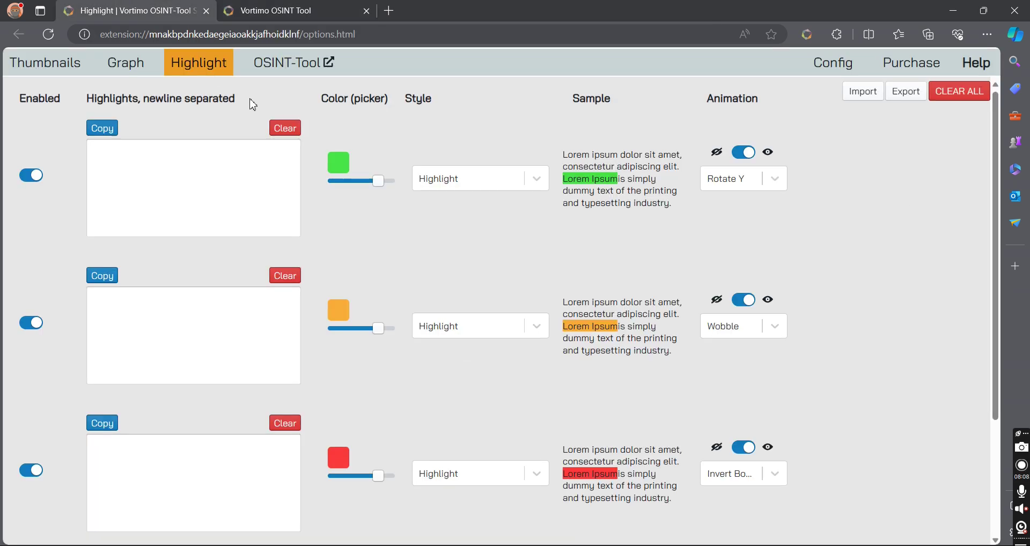
pyautogui.click(305, 5)
pyautogui.click(365, 11)
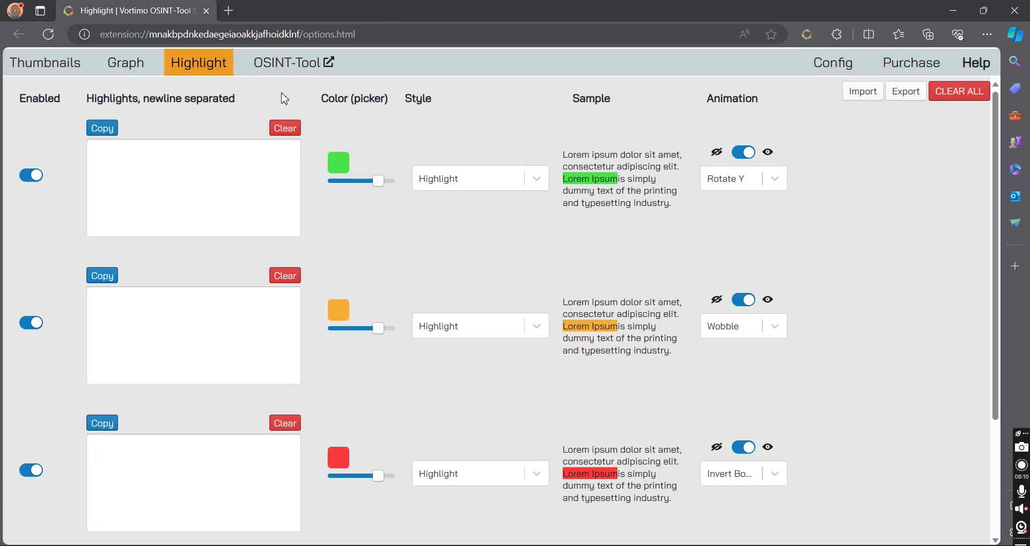
# - Open the Thumbnails view and mark the bing.com page thumbnail green
pyautogui.click(129, 68)
pyautogui.click(63, 63)
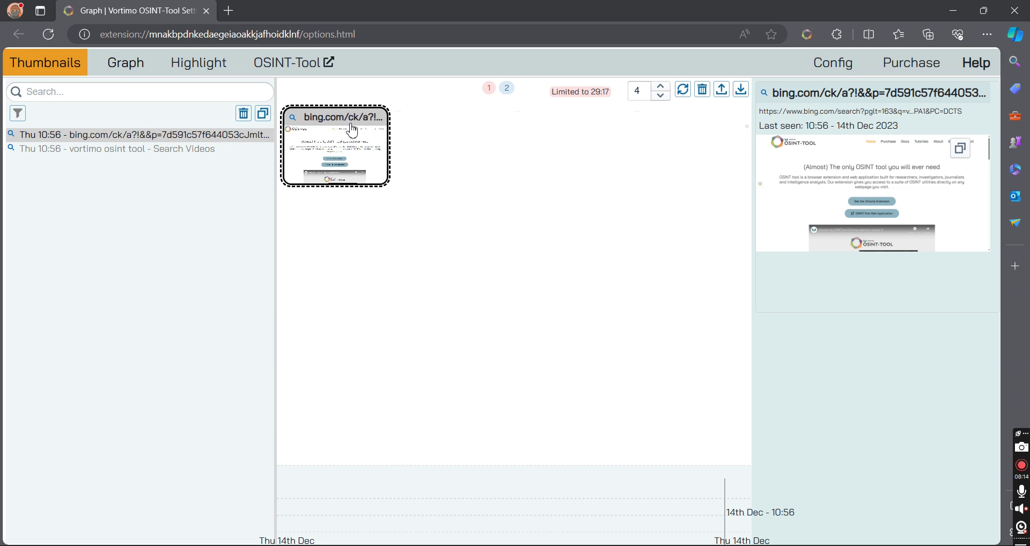
pyautogui.rightClick(376, 156)
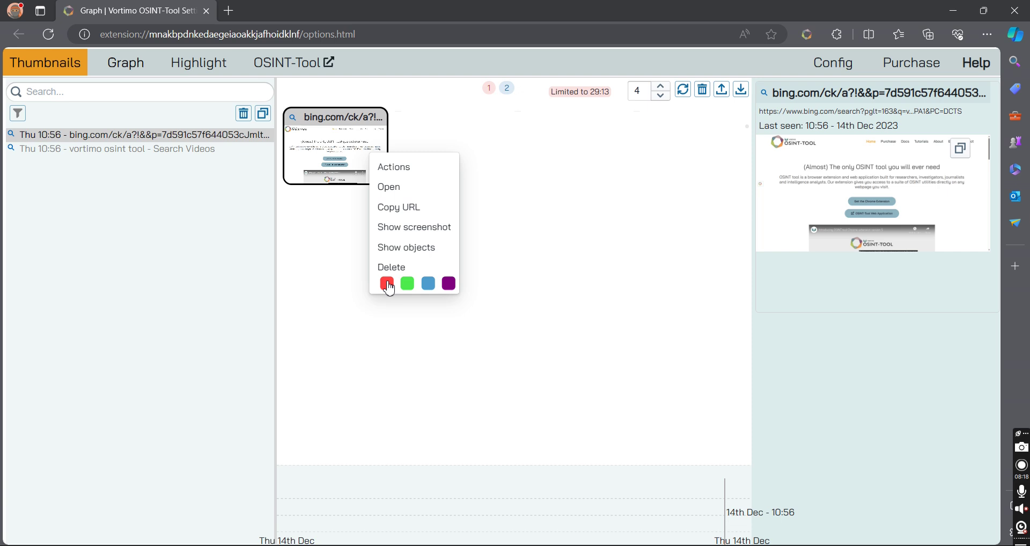
pyautogui.click(413, 168)
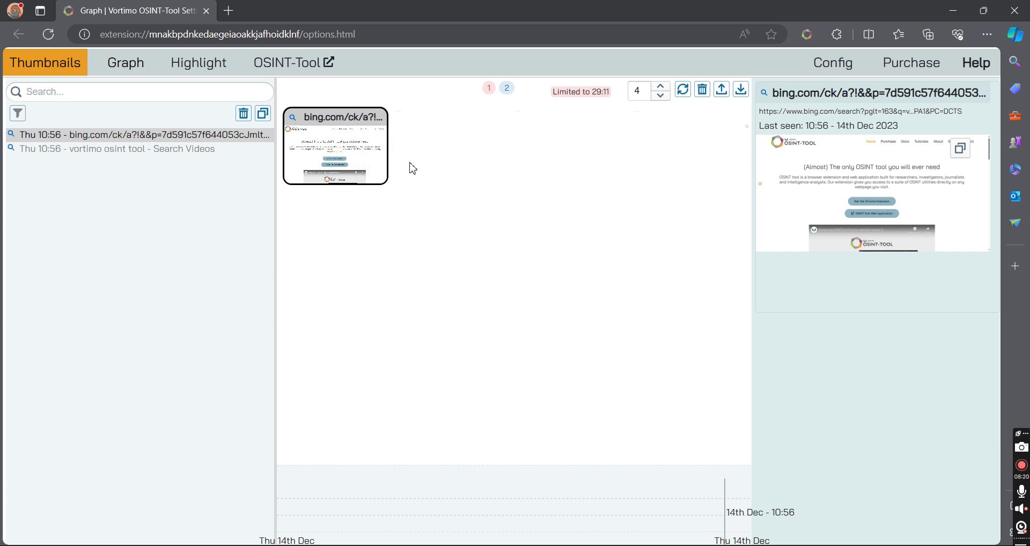
pyautogui.rightClick(359, 150)
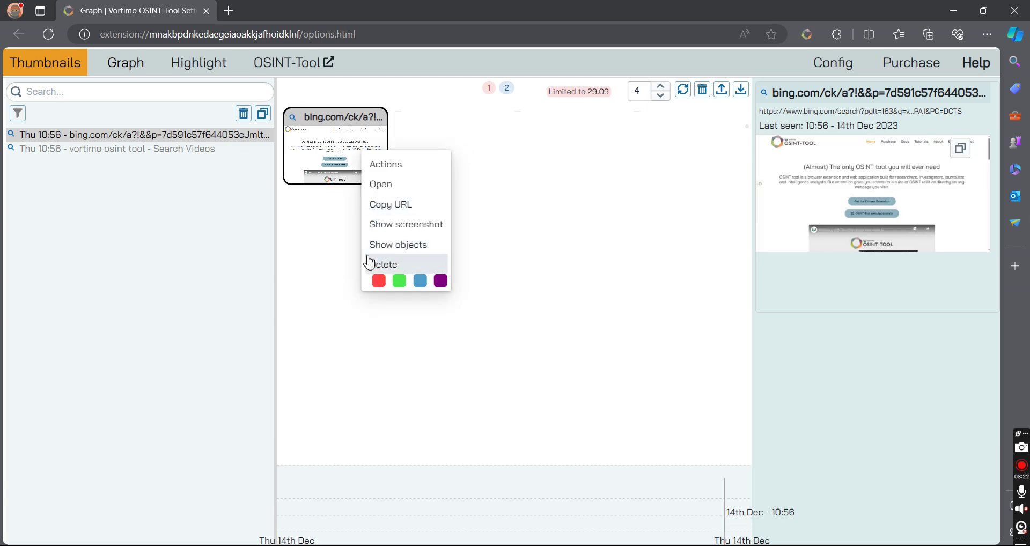
pyautogui.click(400, 281)
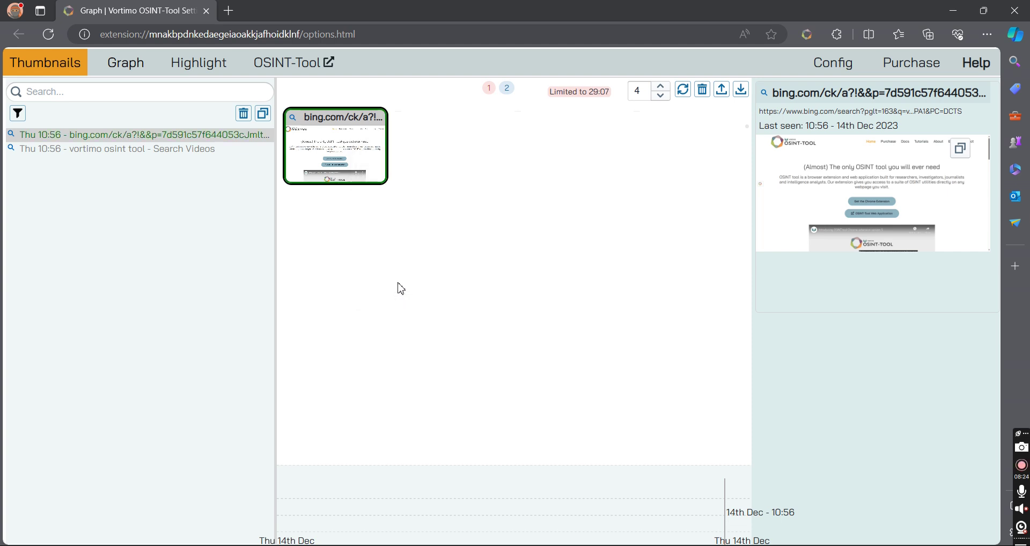
# - Review the actions and colour marks offered for the bing.com thumbnail, and dismiss them
pyautogui.rightClick(456, 147)
pyautogui.click(391, 177)
pyautogui.rightClick(344, 152)
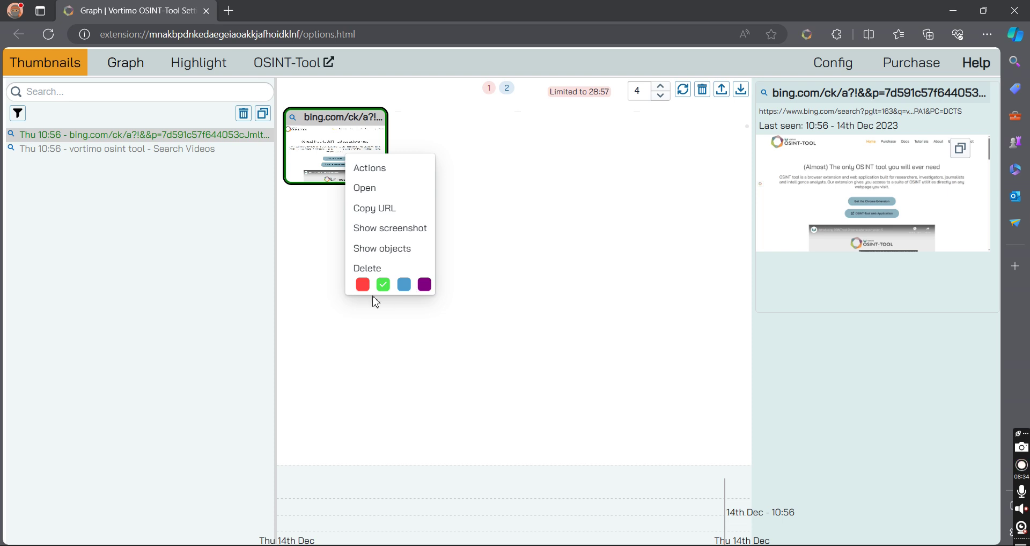
pyautogui.click(330, 293)
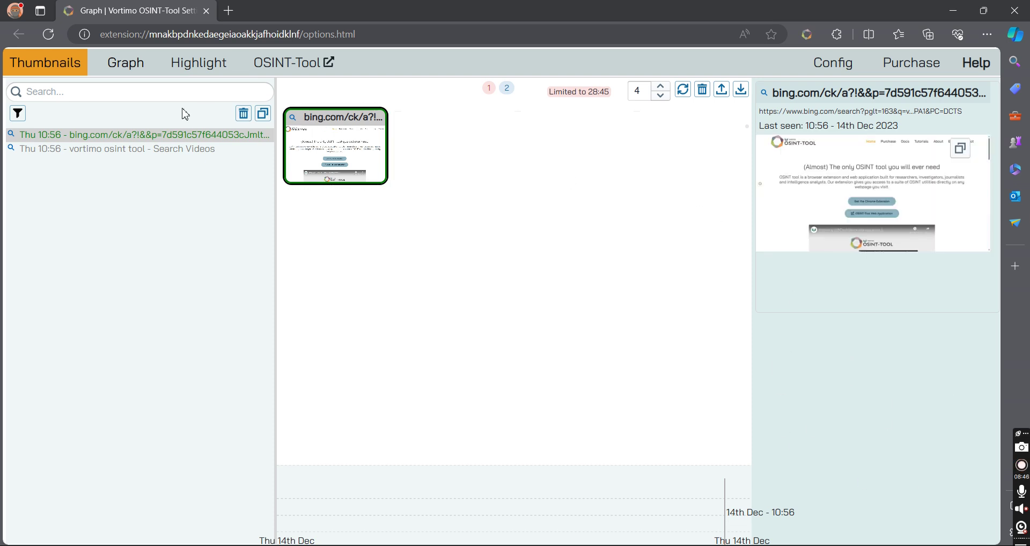
# - Show the objects extracted from the "vortimo osint tool - Search Videos" page and review the lookup links for the first name
pyautogui.click(153, 154)
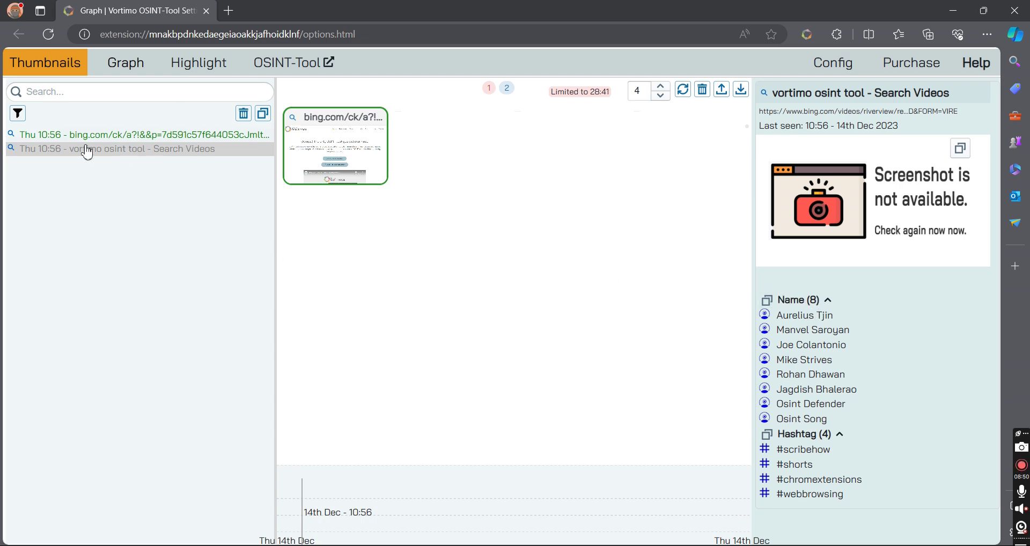
pyautogui.click(819, 318)
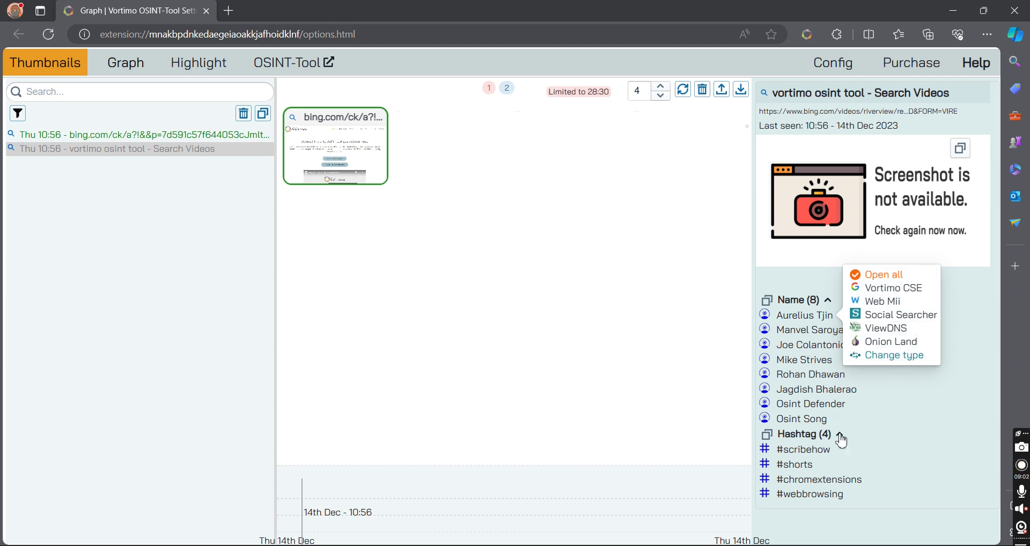
pyautogui.click(947, 431)
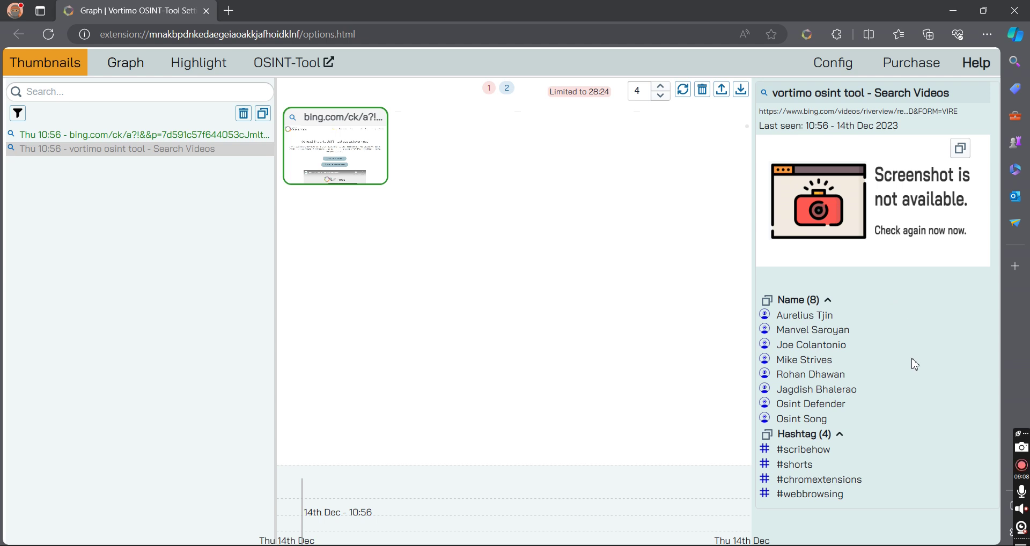
# - Review the action options of the third extracted name and the first name's lookup links again, closing both
pyautogui.click(811, 351)
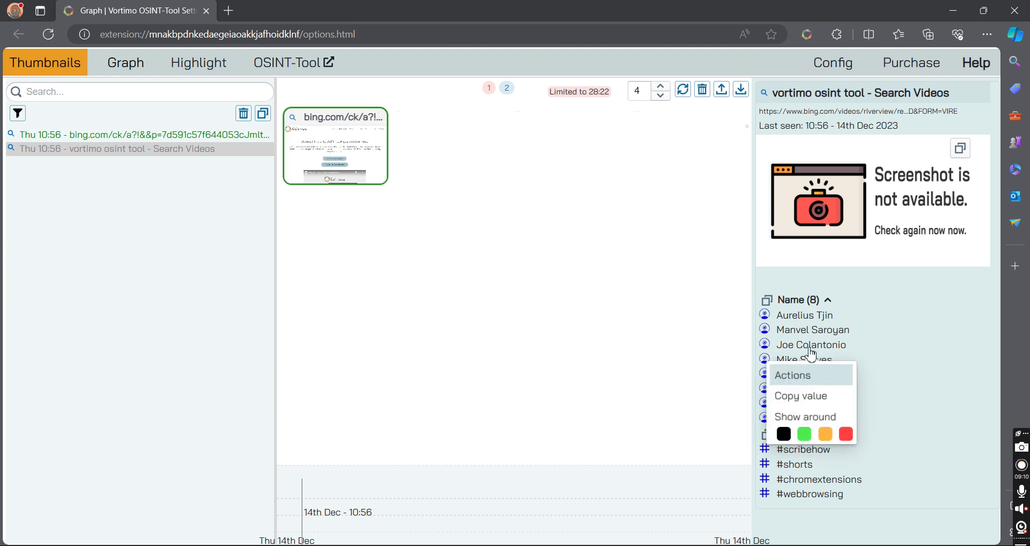
pyautogui.rightClick(888, 387)
pyautogui.click(891, 448)
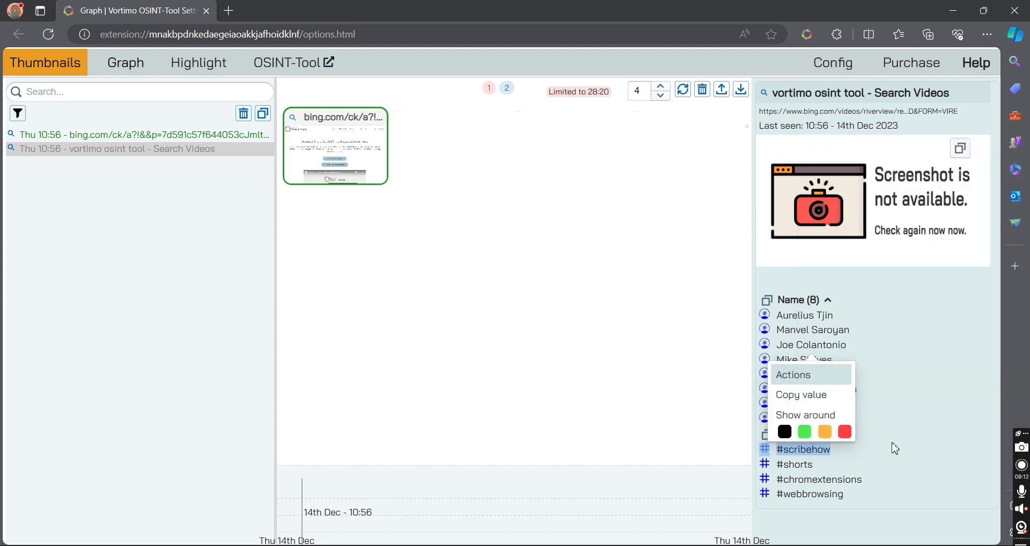
pyautogui.click(797, 324)
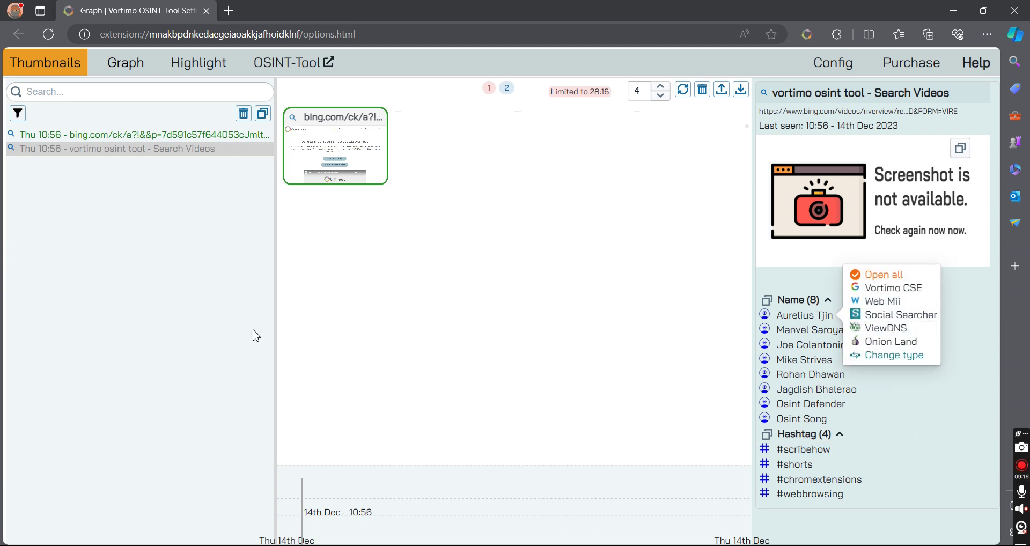
pyautogui.click(81, 322)
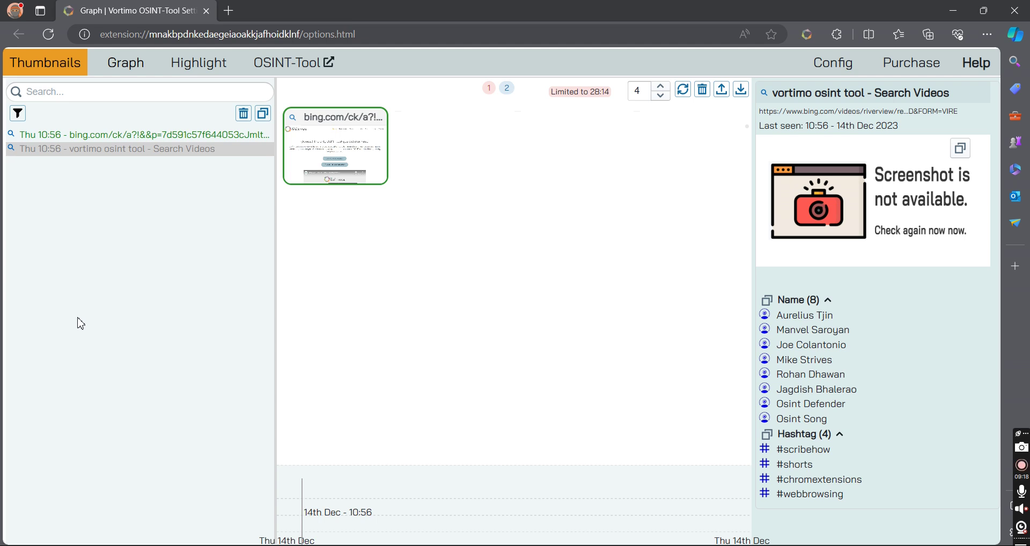